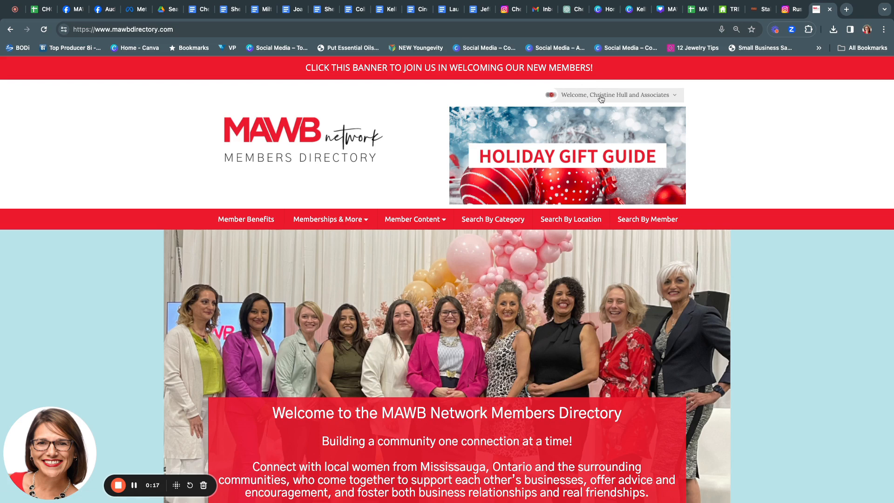
- Go to the member account dashboard and start a new Articles & Publications entry
left_click(603, 97)
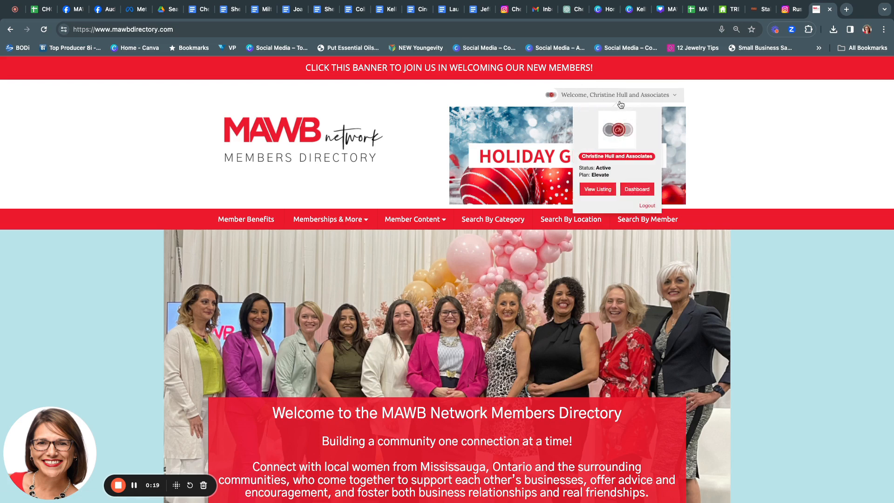
left_click(635, 190)
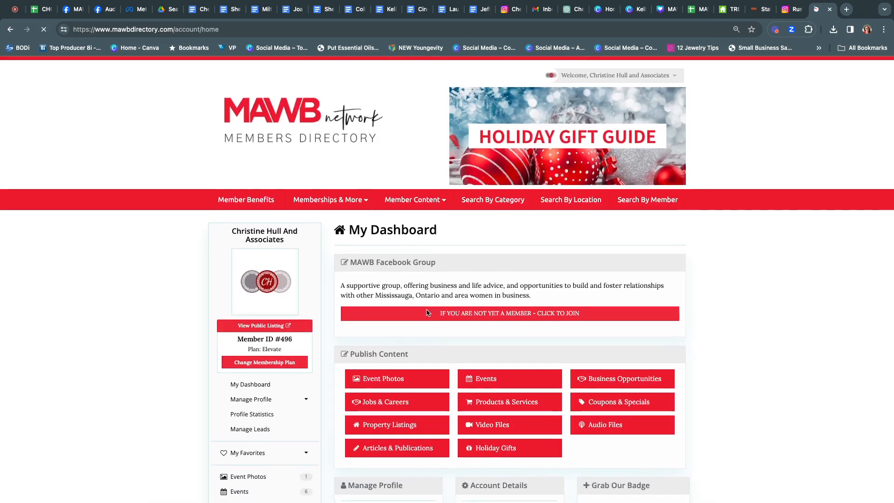
scroll(427, 311, "down", 1)
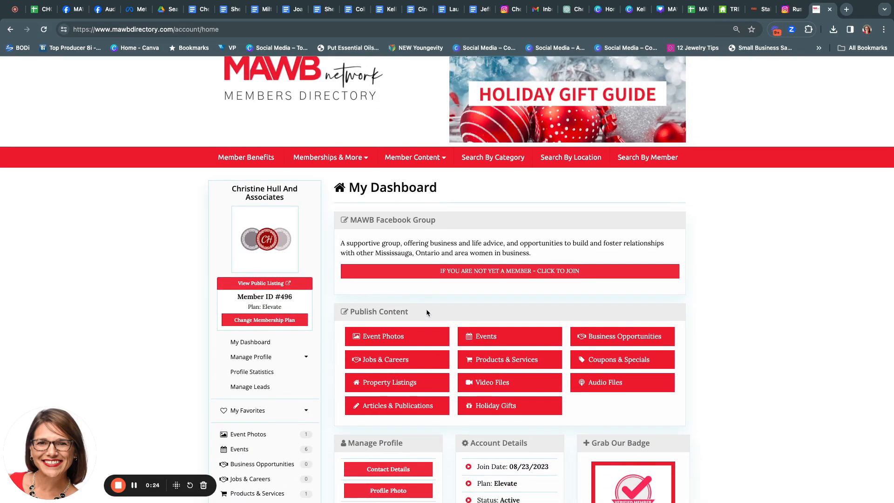
scroll(427, 312, "down", 1)
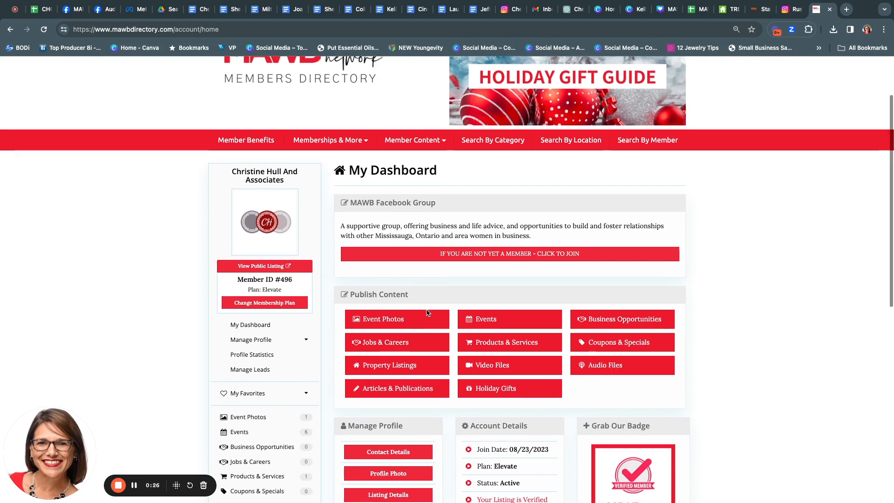
scroll(428, 313, "down", 1)
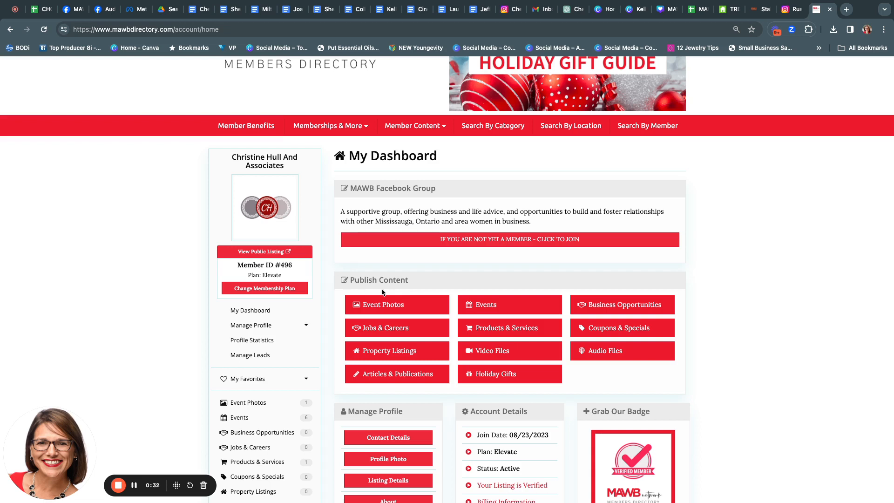
scroll(412, 295, "down", 3)
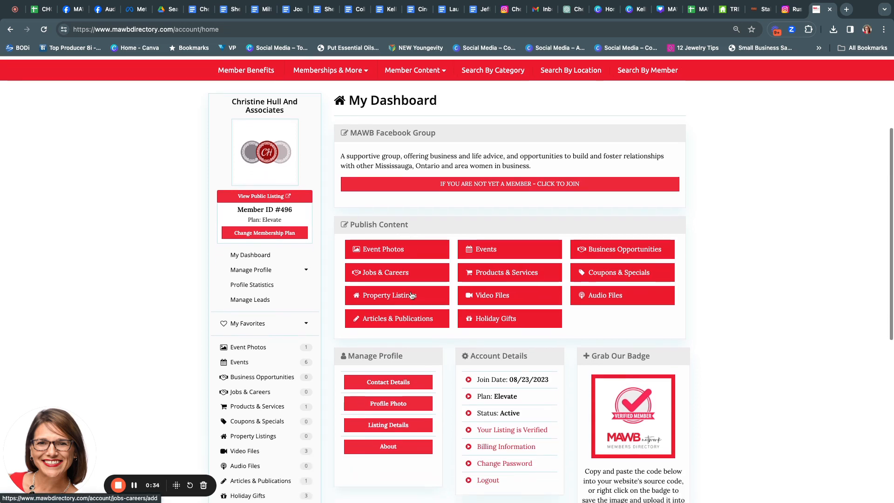
left_click(395, 320)
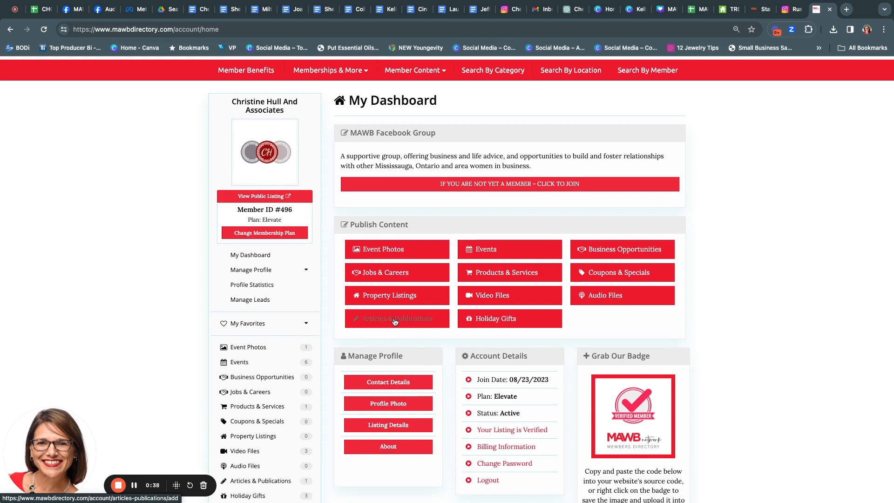
- Examine the new article form's title, category, tags, image and content fields
scroll(395, 321, "down", 3)
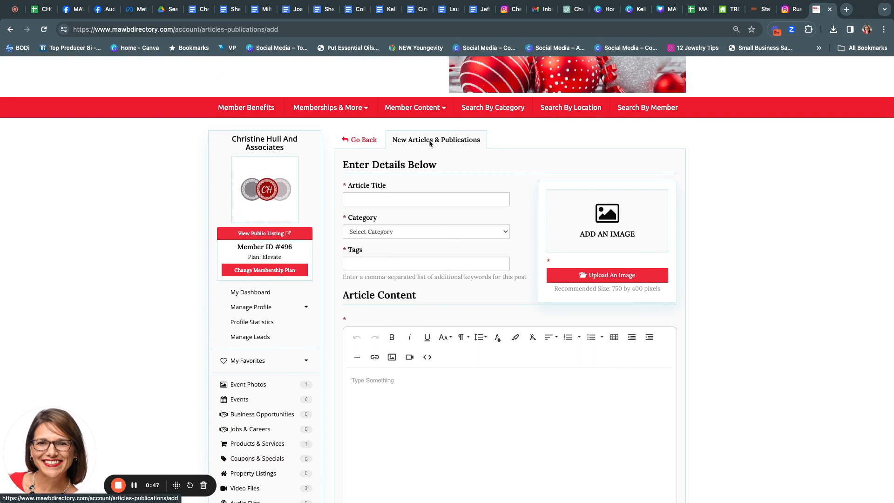
scroll(462, 167, "down", 1)
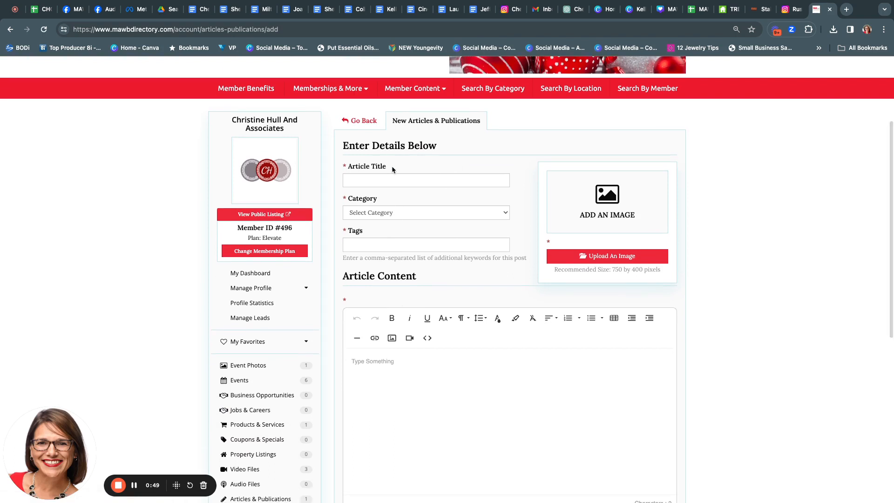
scroll(390, 175, "down", 2)
scroll(392, 266, "down", 4)
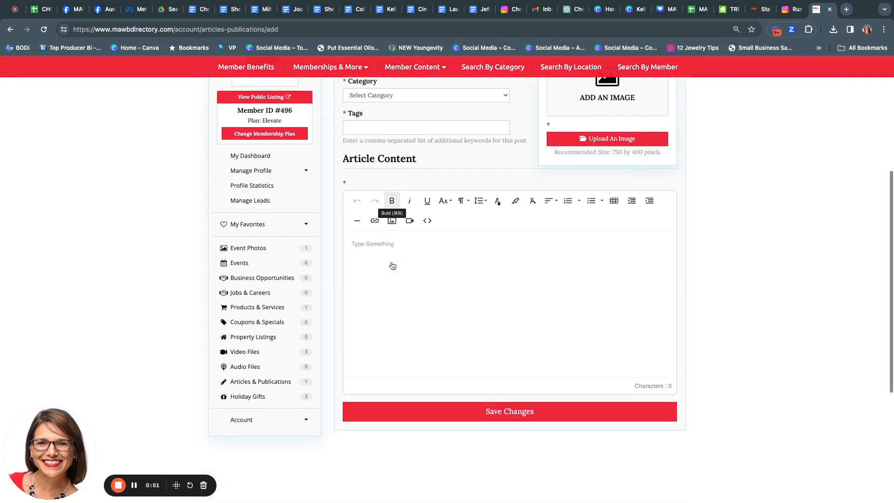
scroll(394, 264, "up", 6)
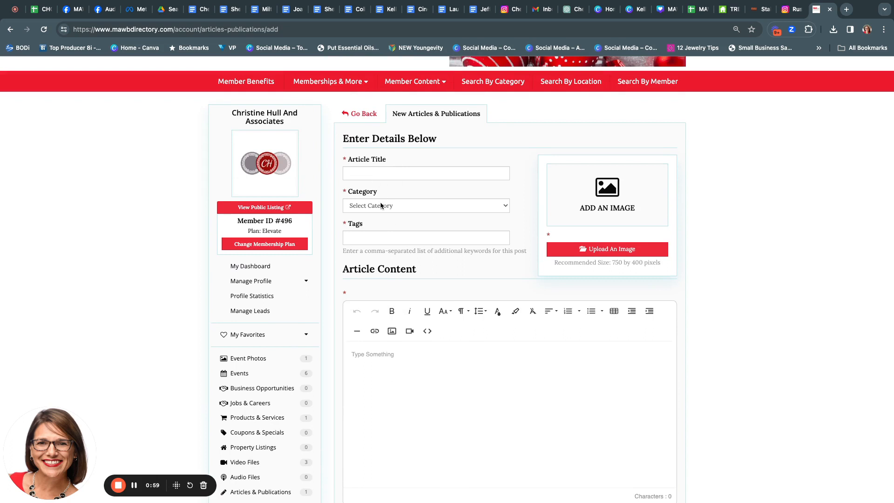
scroll(370, 237, "down", 1)
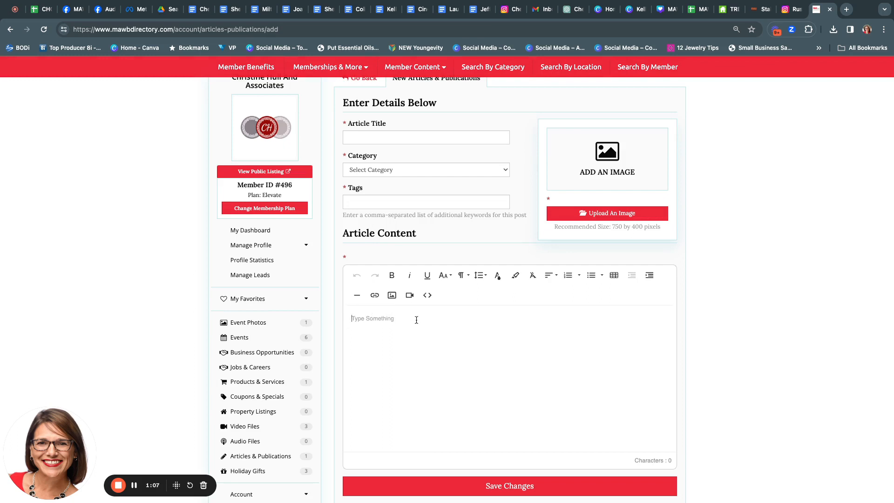
scroll(405, 309, "up", 1)
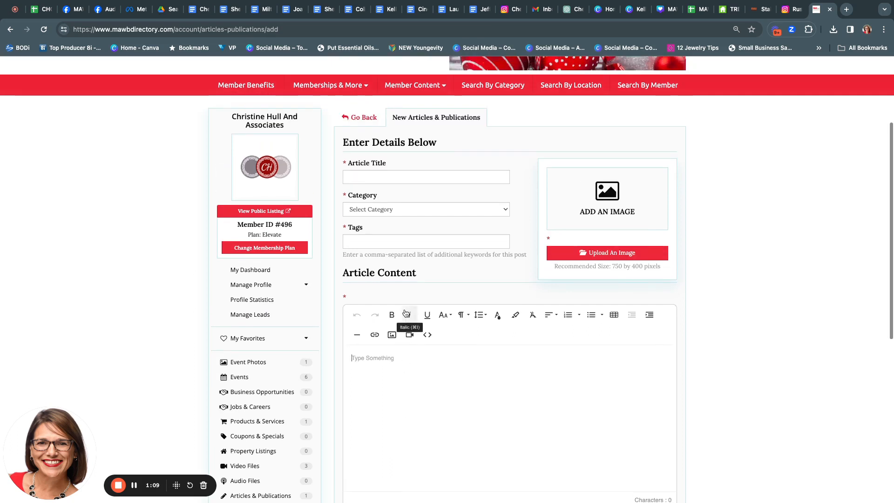
scroll(395, 359, "down", 1)
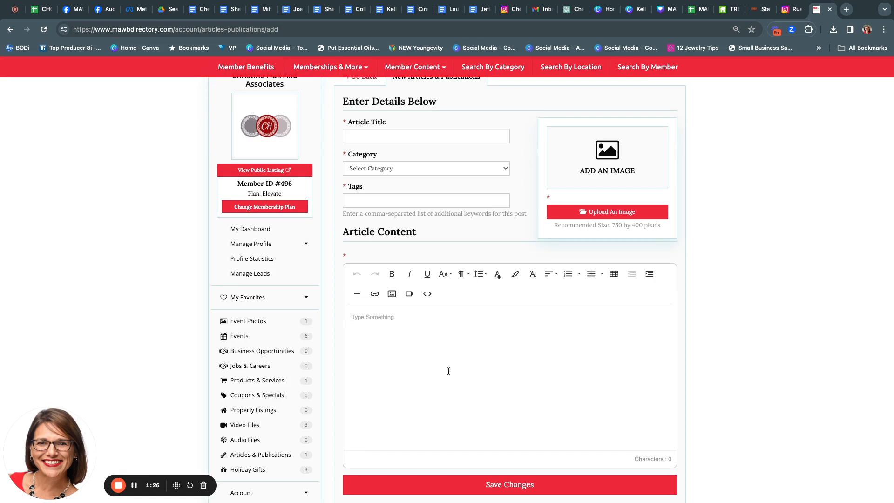
scroll(449, 371, "up", 2)
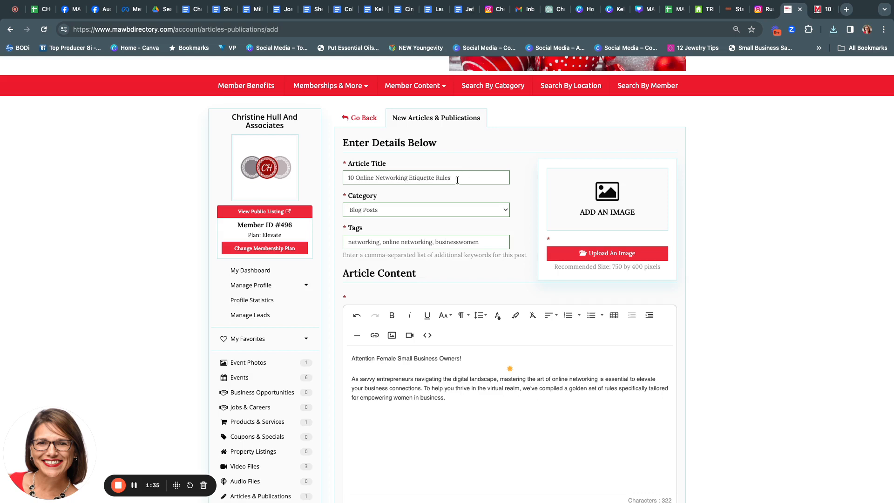
- Choose Blog Posts as the article's category
left_click(502, 211)
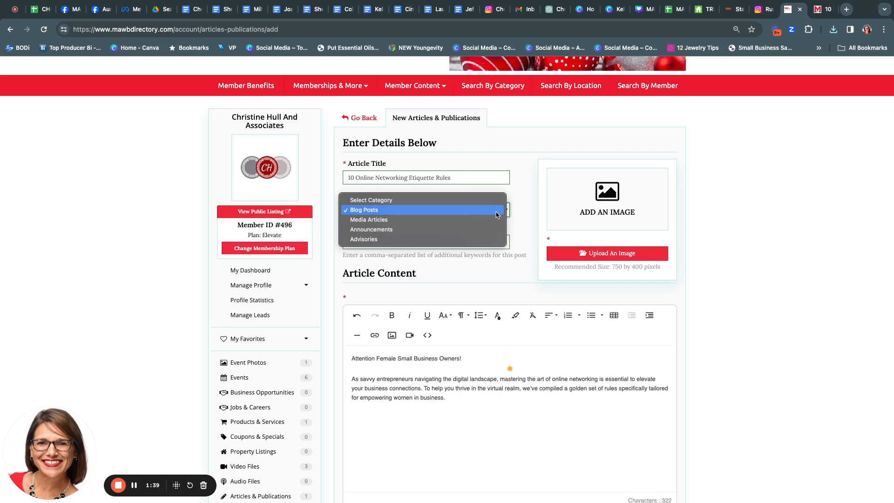
left_click(496, 213)
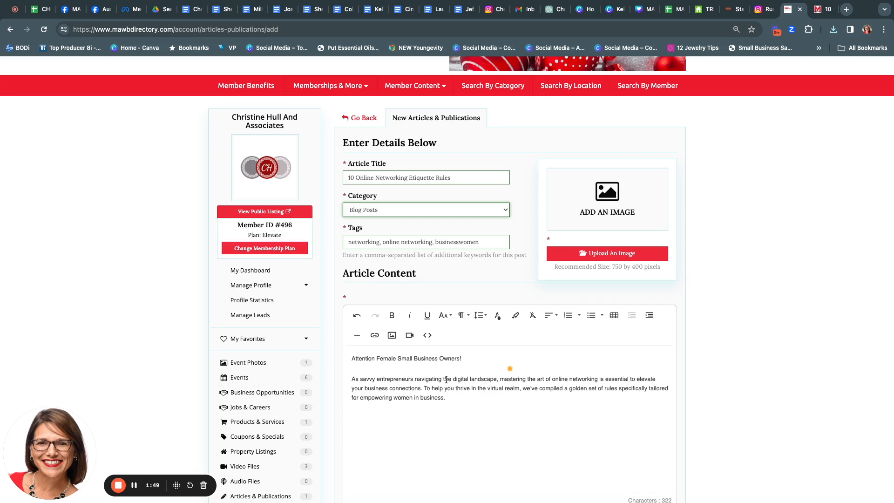
- Make the opening line "Attention Female Small Business Owners!" bold in the article content
scroll(407, 385, "down", 1)
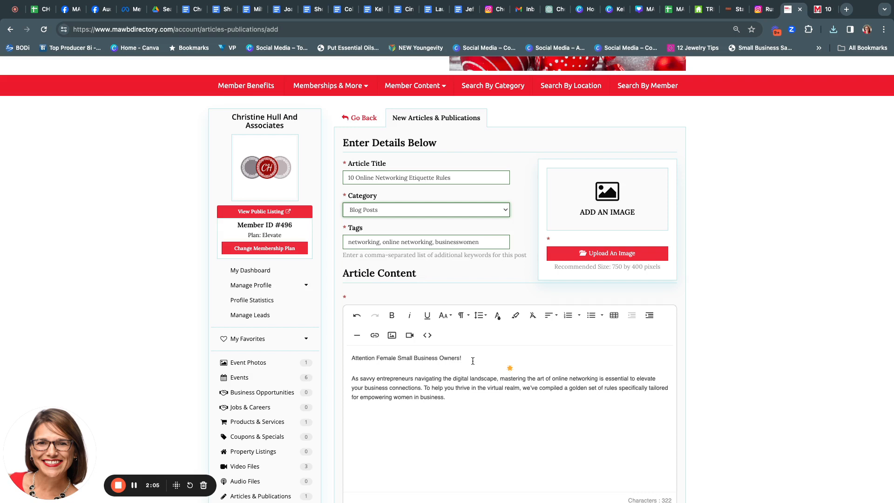
left_click_drag(473, 359, 351, 358)
left_click(392, 316)
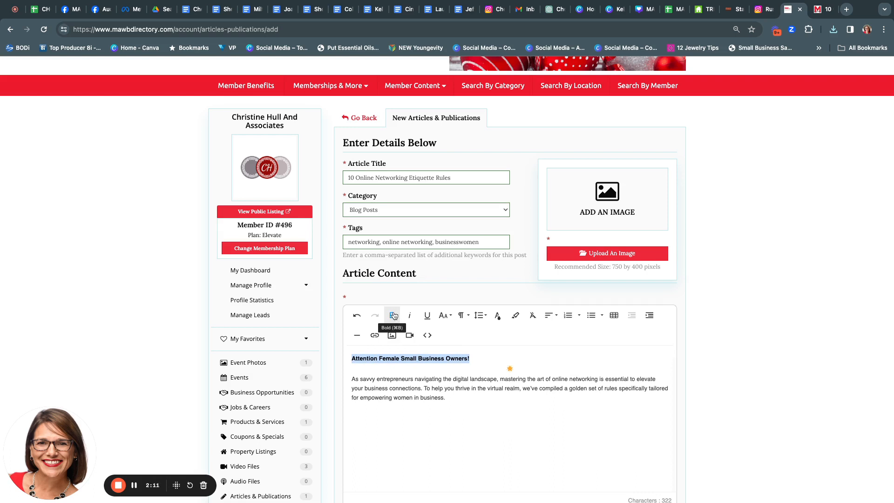
left_click(461, 395)
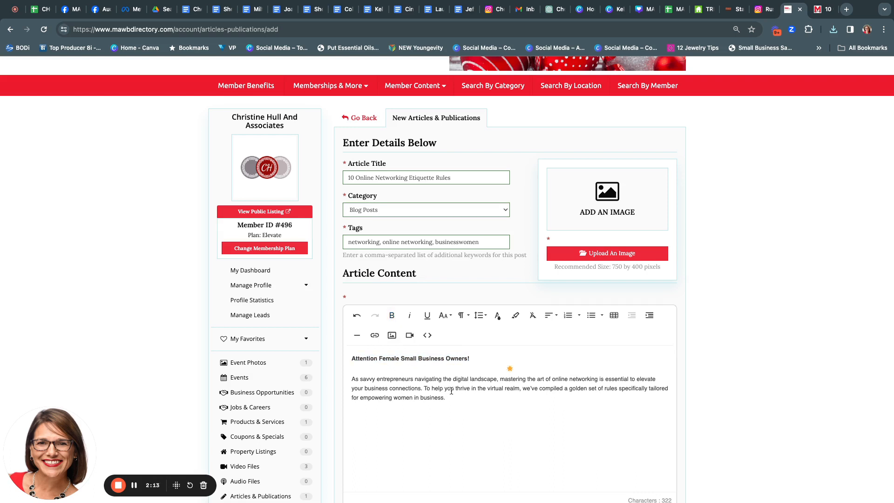
- Add the sentence "Read the 10 Rules here." at the end of the article's body paragraph
scroll(455, 392, "down", 1)
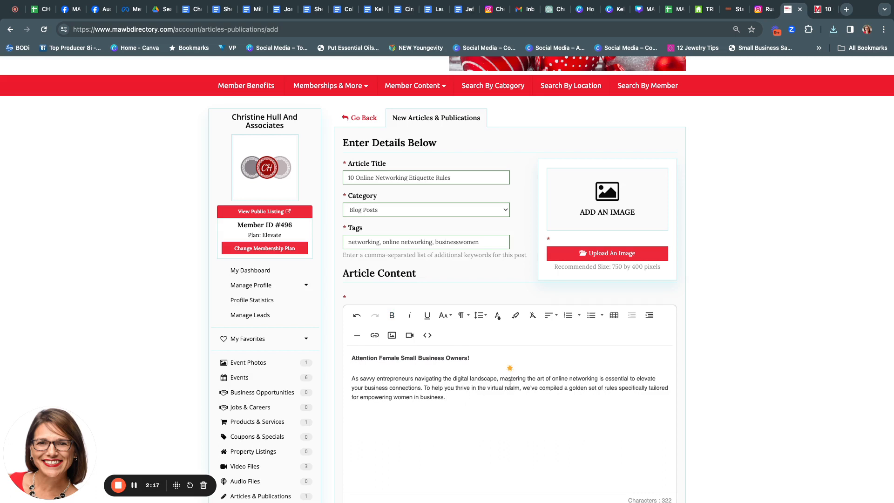
left_click(456, 401)
type("S")
key("BackSpace")
key("BackSpace")
type("R")
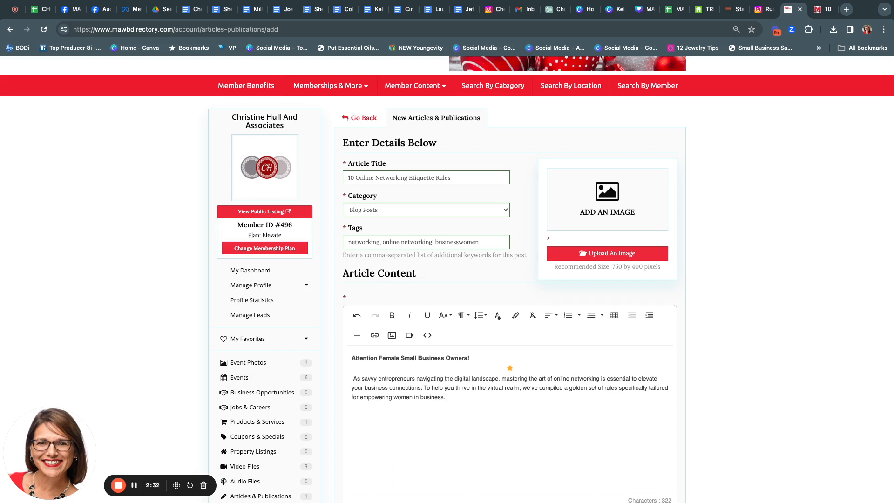
type("Read the 10 Rules here.")
left_click_drag(512, 398, 448, 398)
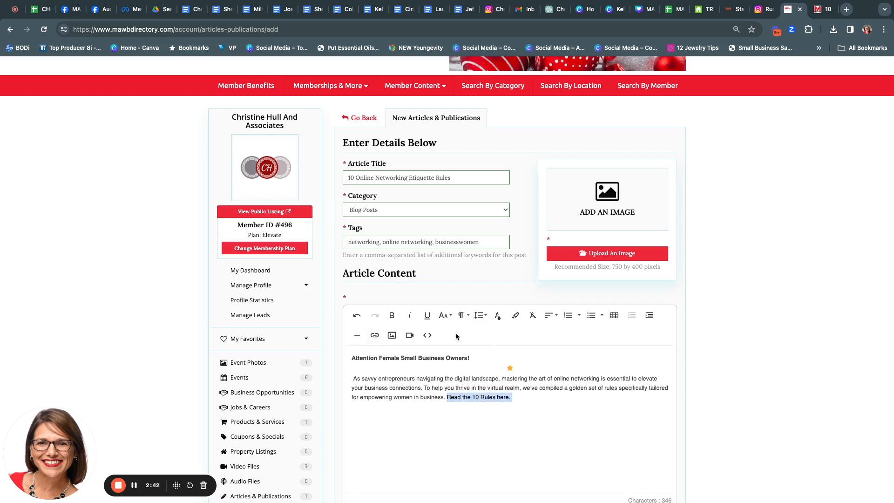
left_click(375, 339)
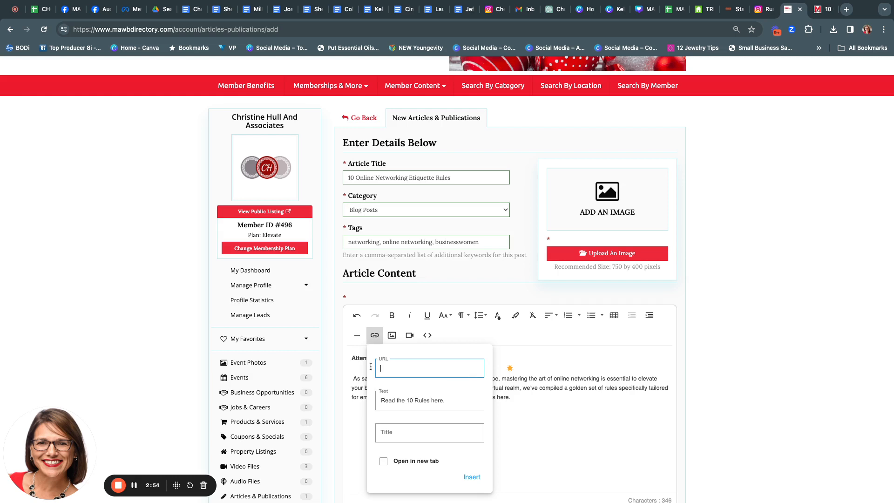
left_click(134, 487)
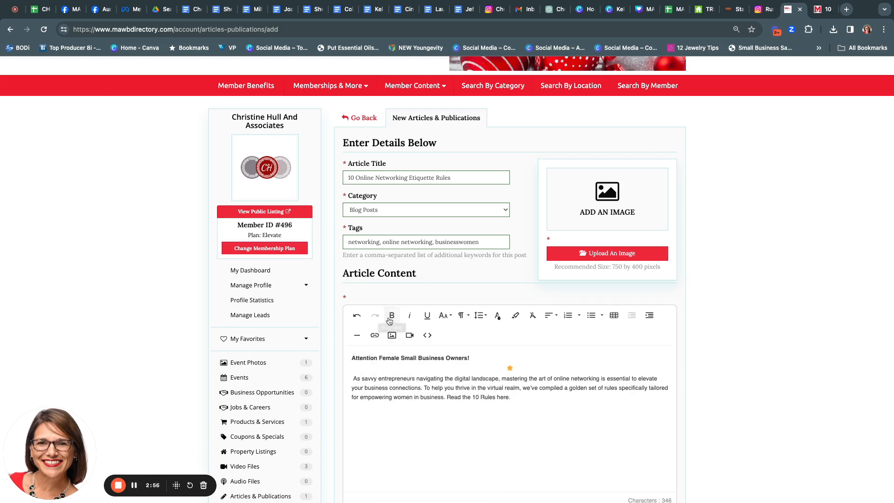
- Link "Read the 10 Rules here." to the 10-online-networking-etiquette-rules page on the mississaugawomeninbusiness site, set to open in a new tab
left_click_drag(513, 398, 446, 397)
left_click(375, 336)
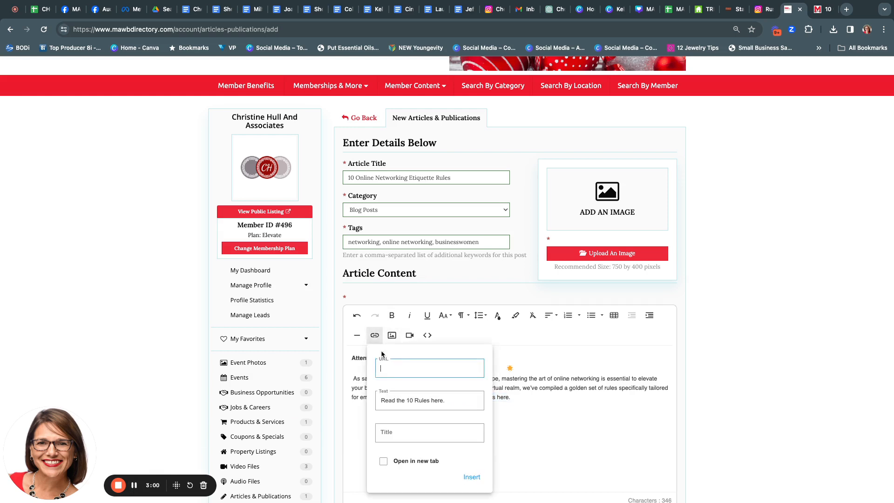
key("super+v")
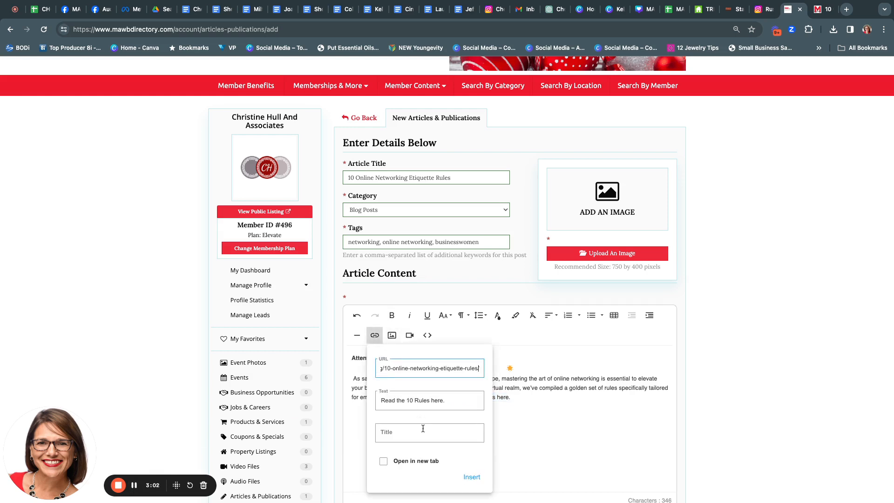
type("//mississaugawomeninbusiness.")
left_click(384, 461)
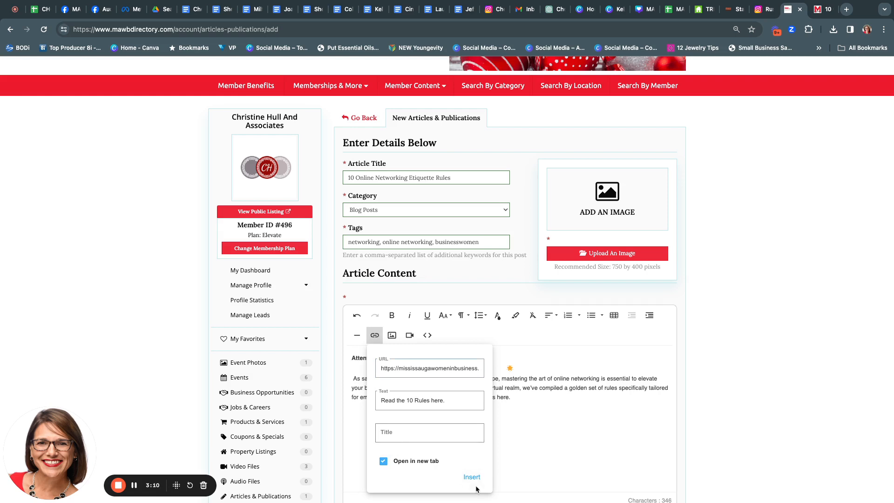
left_click(472, 478)
- Insert the image file "10 Online Networking Etiquette Rules.jpg" on a new line below the article's body paragraph
left_click(539, 399)
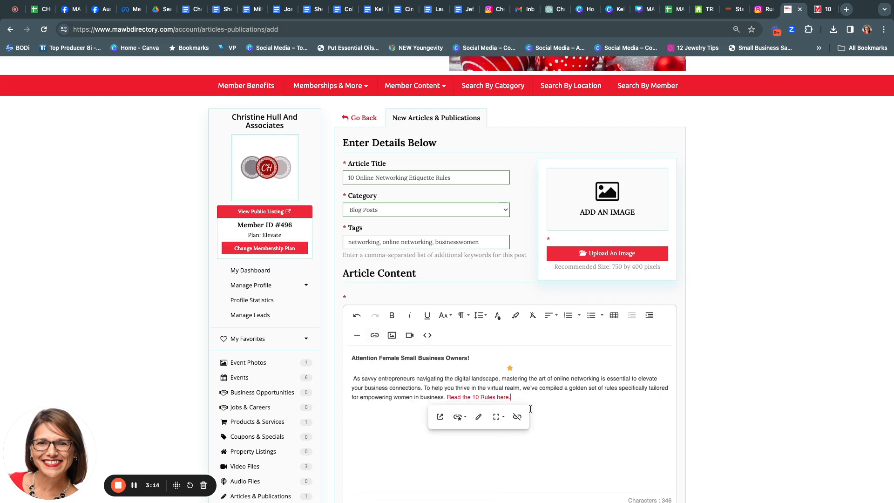
key("Return")
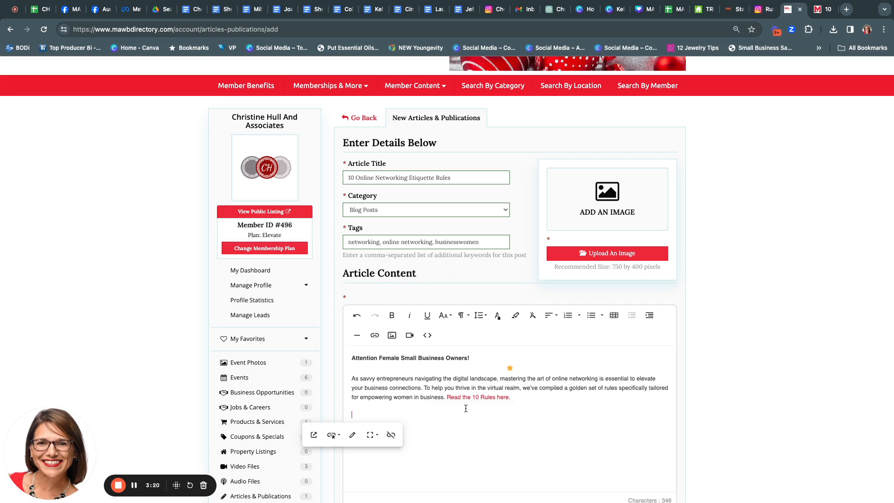
left_click(392, 336)
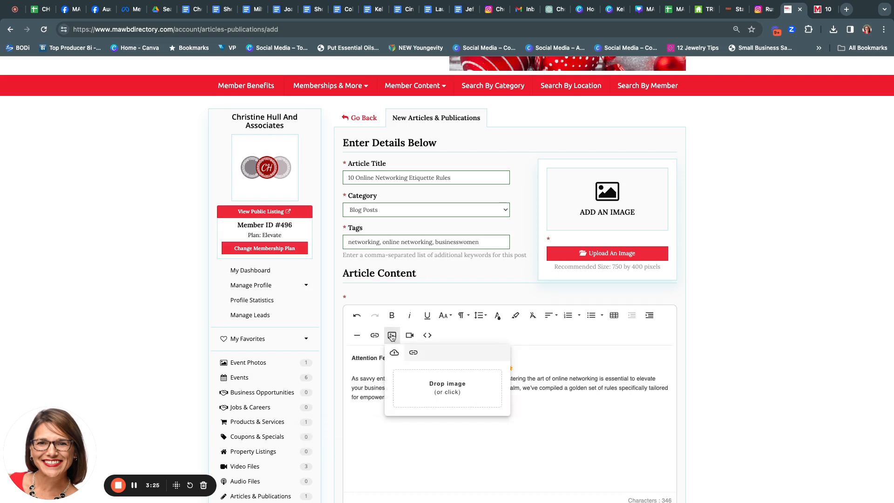
left_click(437, 392)
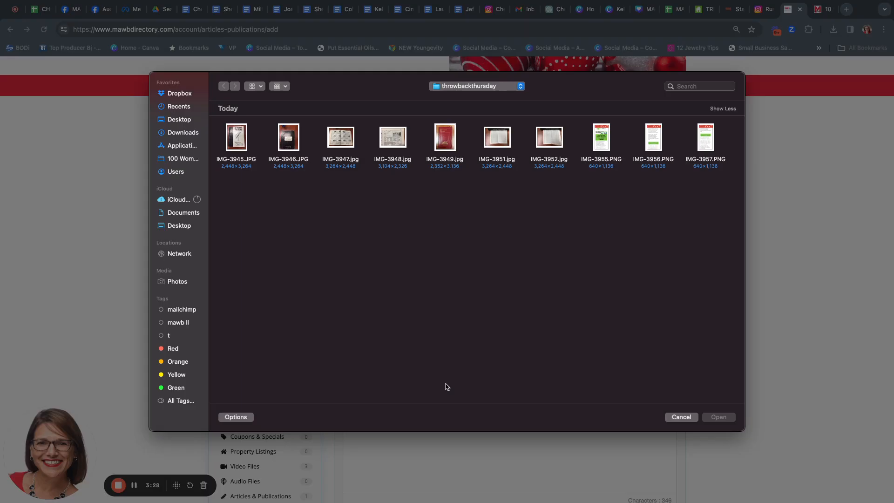
left_click(177, 134)
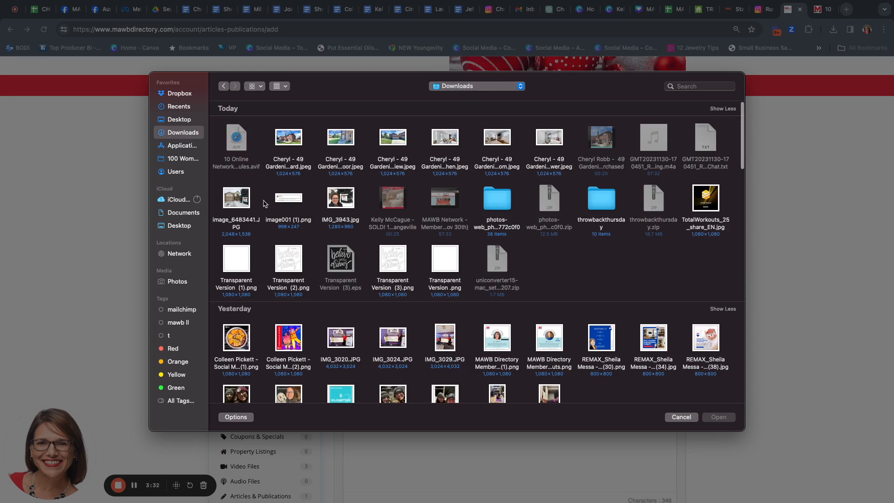
left_click(182, 107)
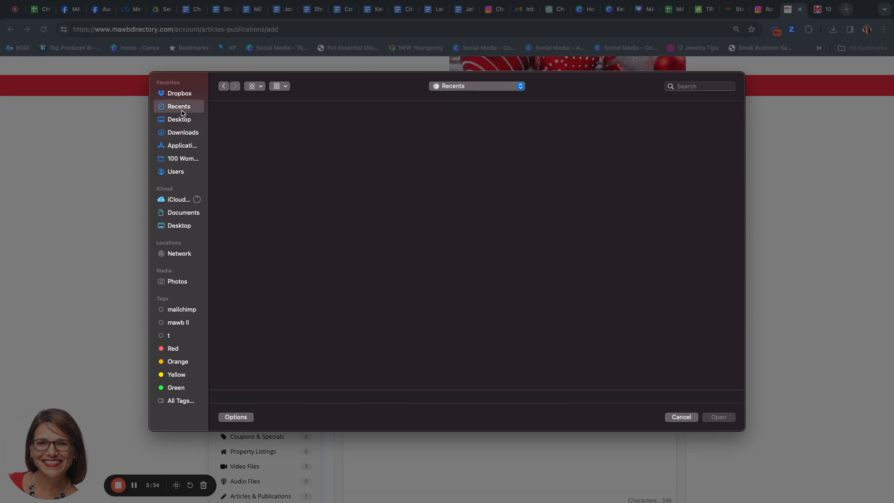
left_click(717, 87)
type("etiq")
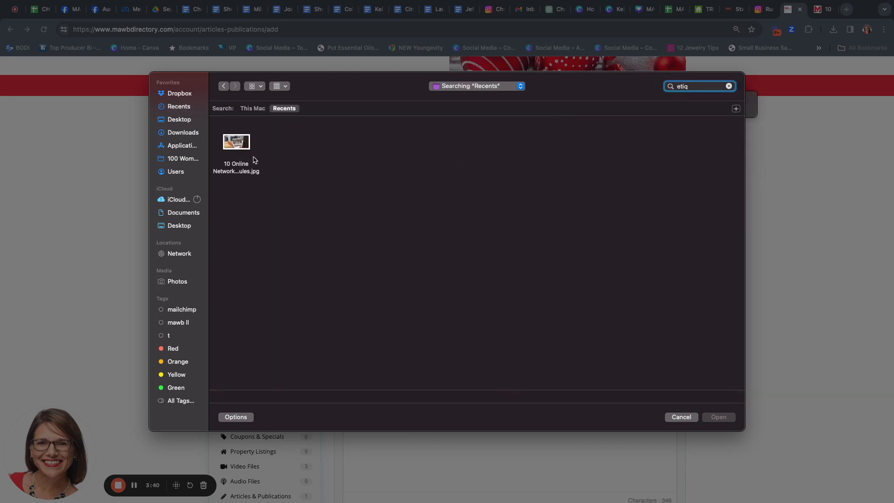
left_click(243, 154)
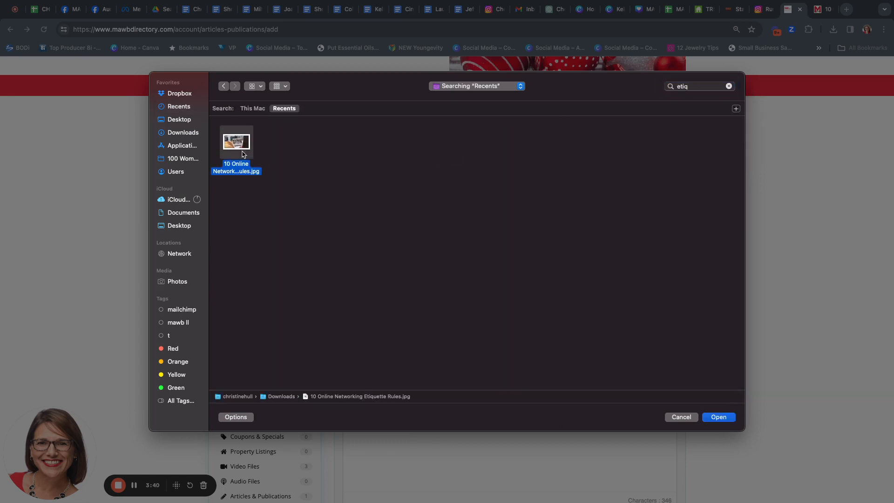
left_click(719, 418)
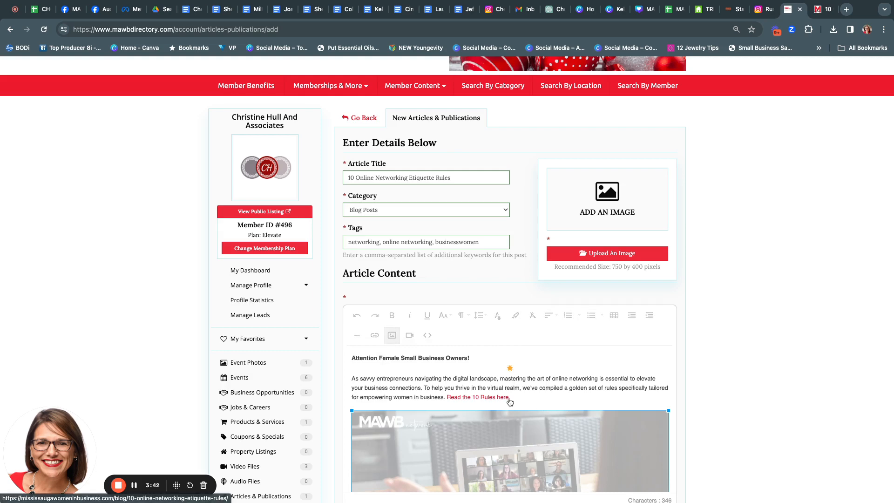
- Shrink the inserted image slightly so it is narrower than the article's text width
scroll(527, 385, "down", 3)
scroll(535, 376, "up", 3)
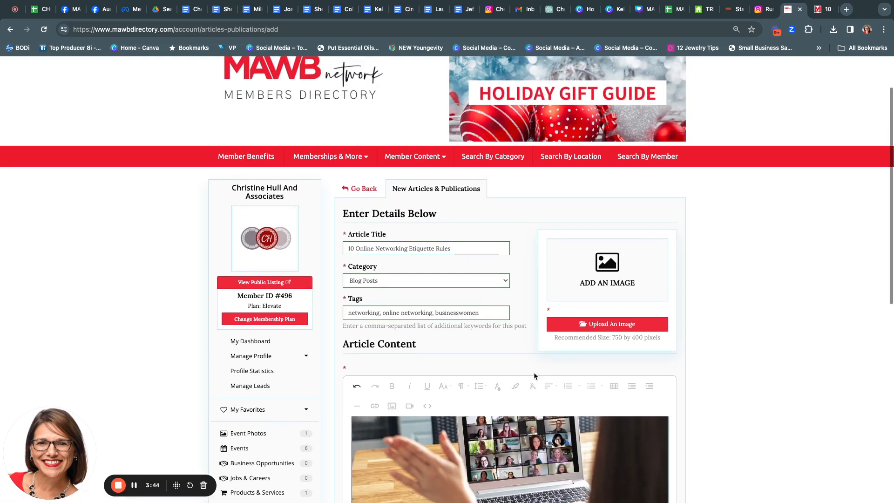
scroll(519, 459, "up", 3)
left_click(519, 473)
scroll(519, 472, "down", 3)
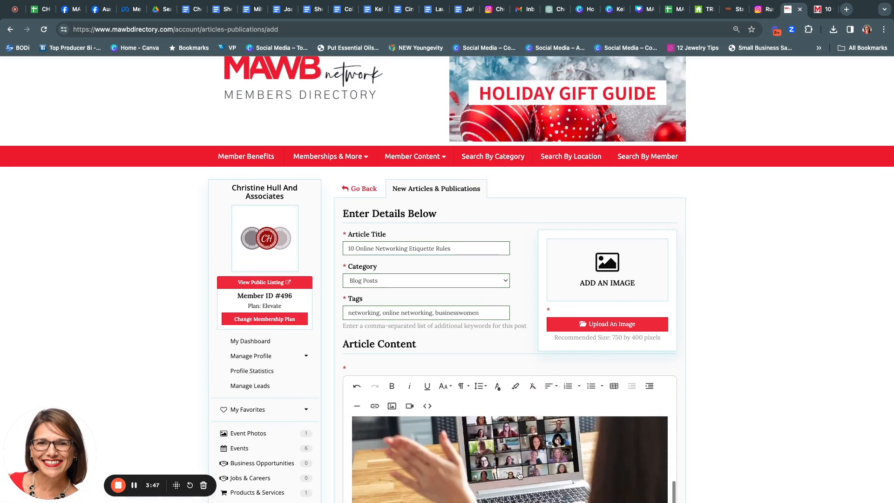
scroll(519, 475, "down", 3)
left_click(533, 370)
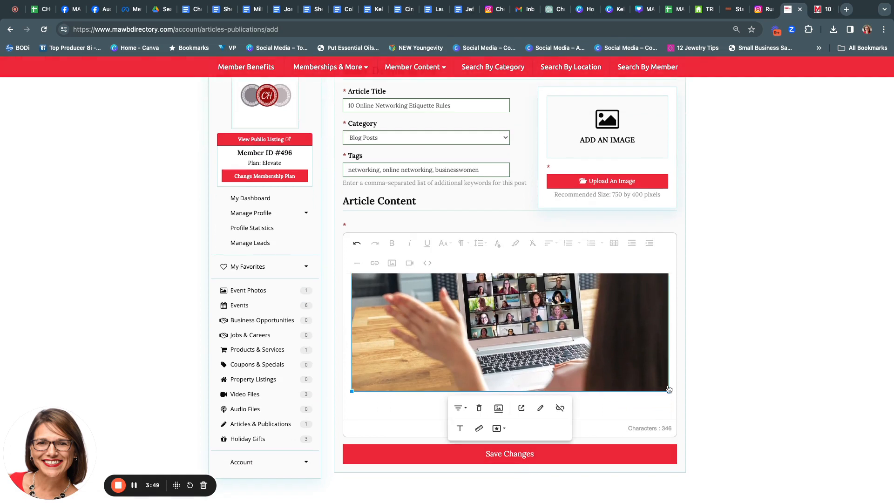
left_click_drag(669, 391, 647, 369)
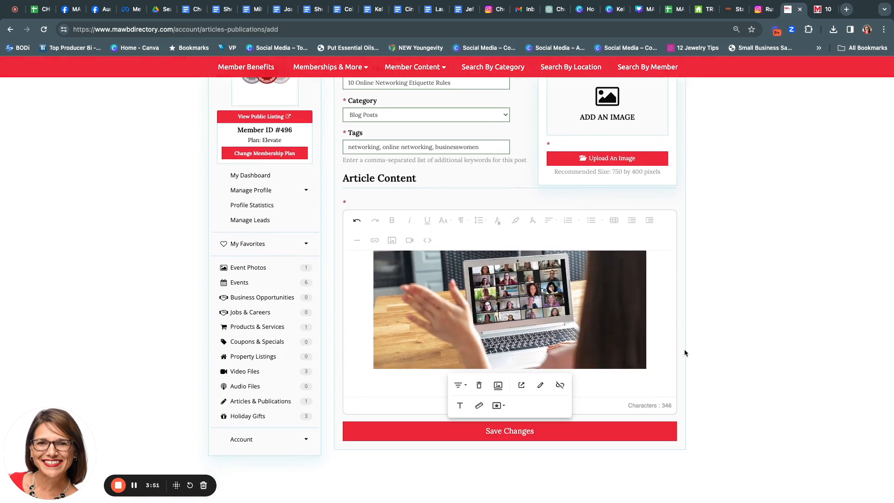
- Add the line "Read more articles on the MAWB.ca website." below the image, separated by a blank line
left_click(655, 366)
key("Return")
key("Return")
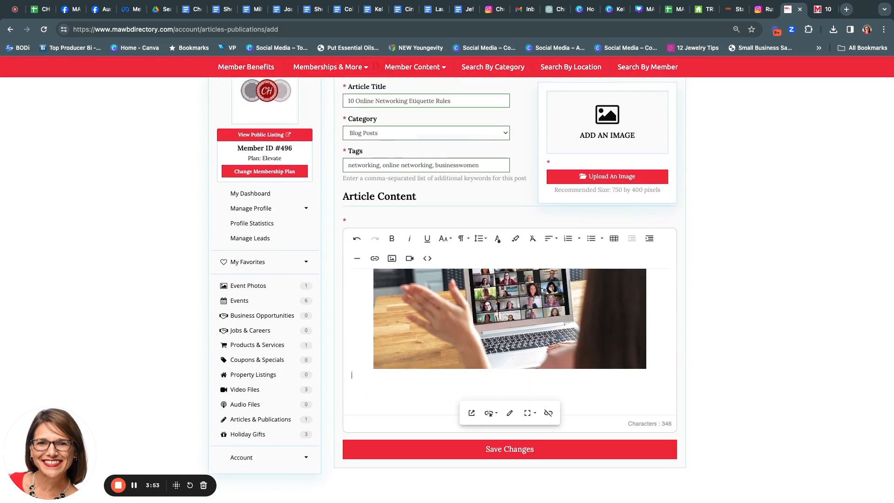
type("Rea")
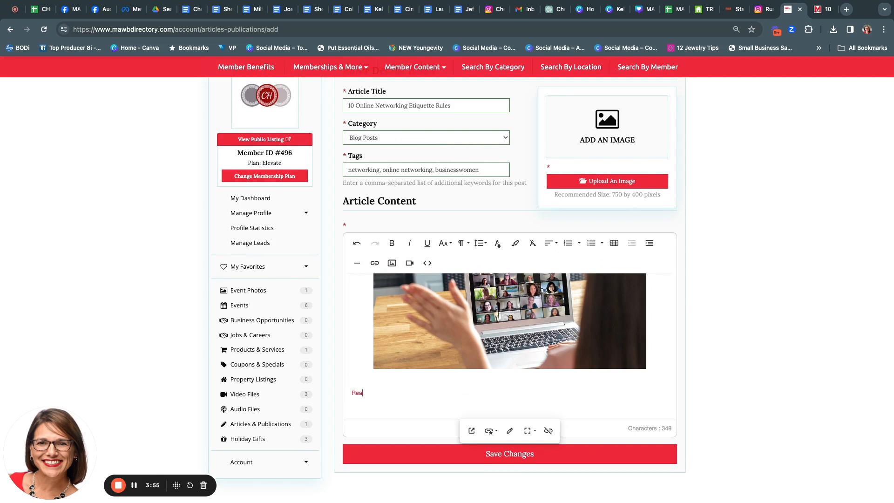
type("d more ==")
type("ore articles")
type(" on the MAW")
type("B.ca website.")
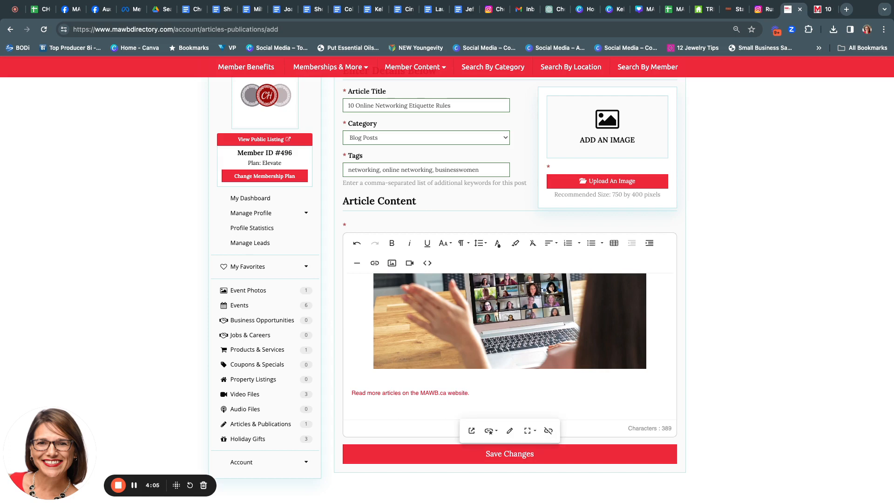
scroll(643, 369, "up", 3)
scroll(643, 369, "down", 3)
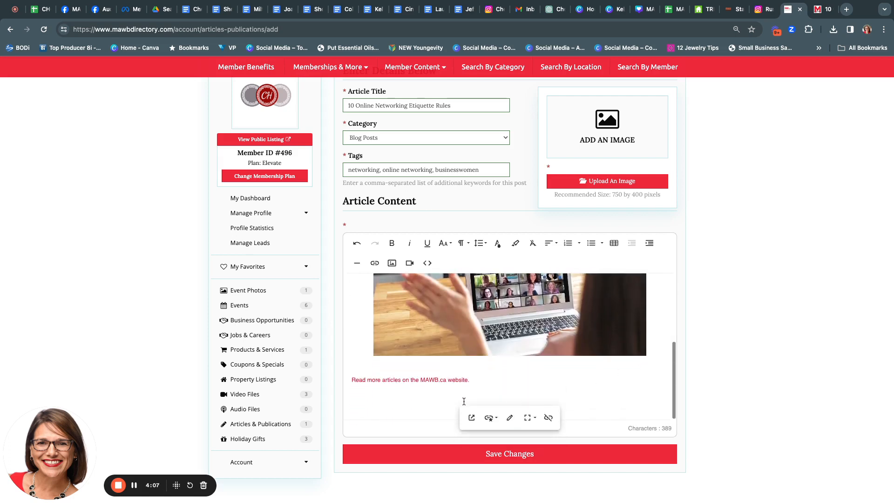
left_click_drag(479, 380, 341, 378)
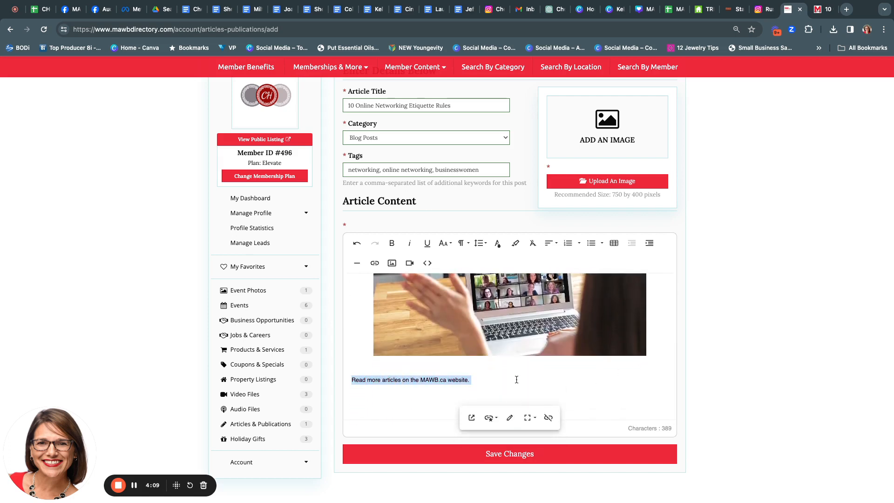
left_click(487, 418)
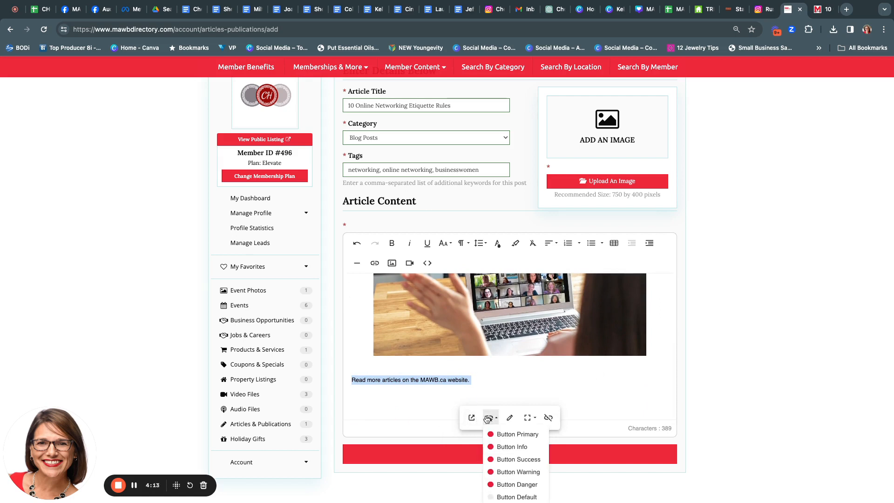
left_click(472, 418)
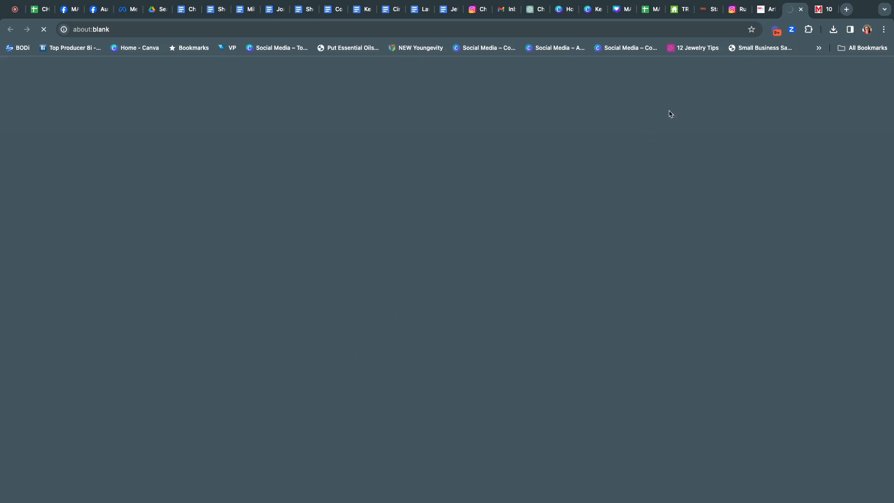
left_click(767, 9)
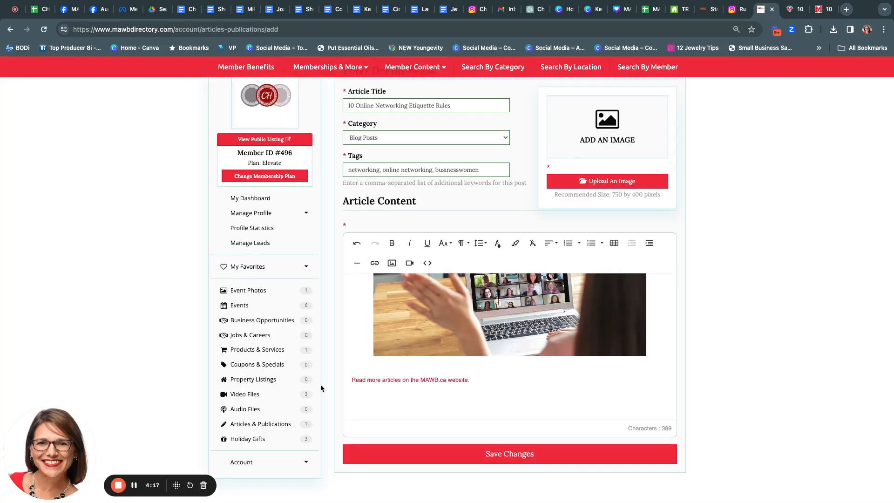
- Remove the link from the line "Read more articles on the MAWB.ca website."
left_click_drag(471, 379, 352, 380)
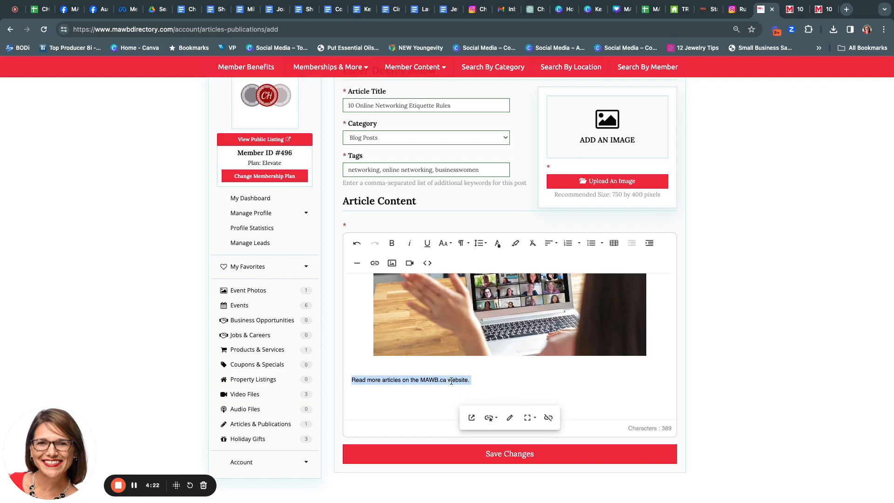
left_click(549, 418)
left_click(488, 397)
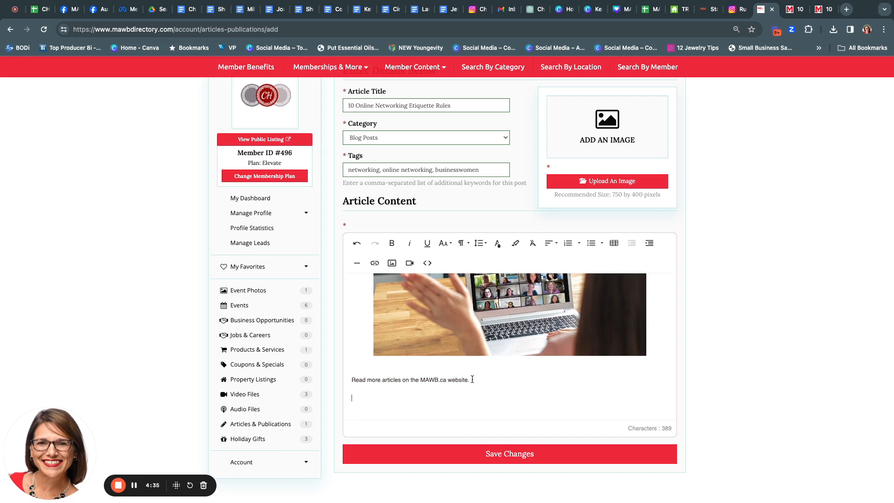
left_click_drag(471, 379, 423, 381)
left_click(375, 263)
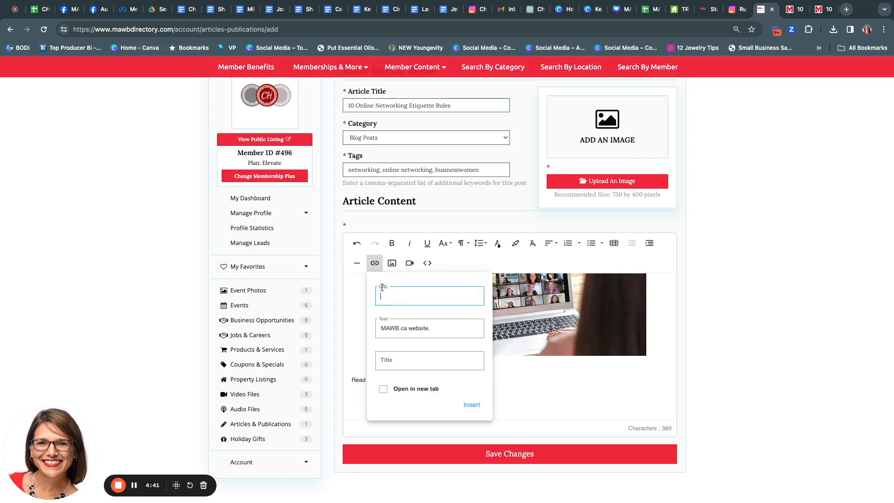
type("http")
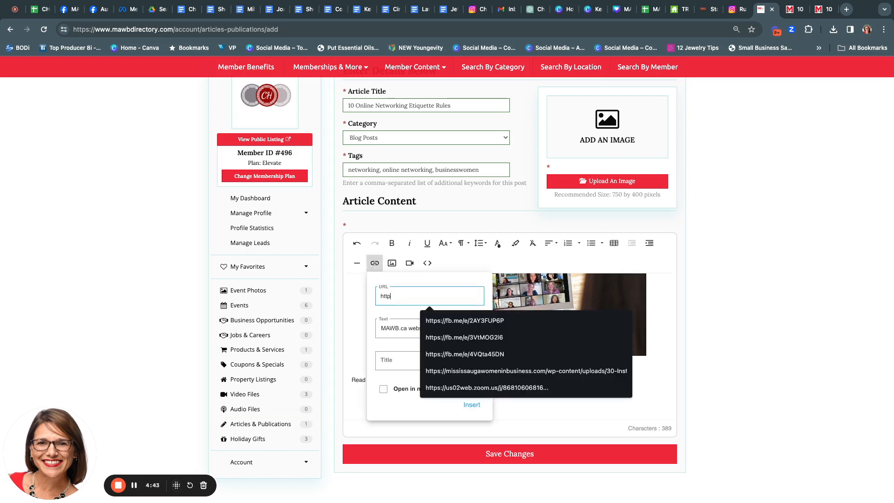
type("://mawb.ca/blog")
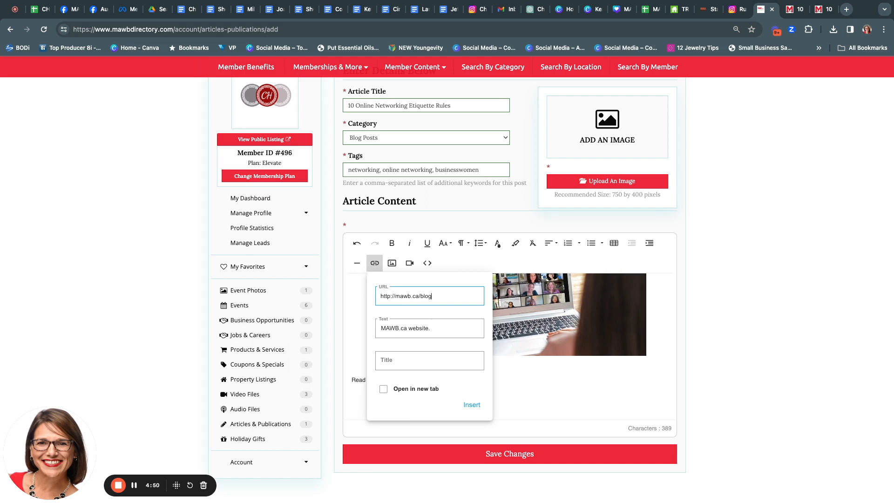
left_click(383, 390)
left_click(472, 404)
left_click(482, 371)
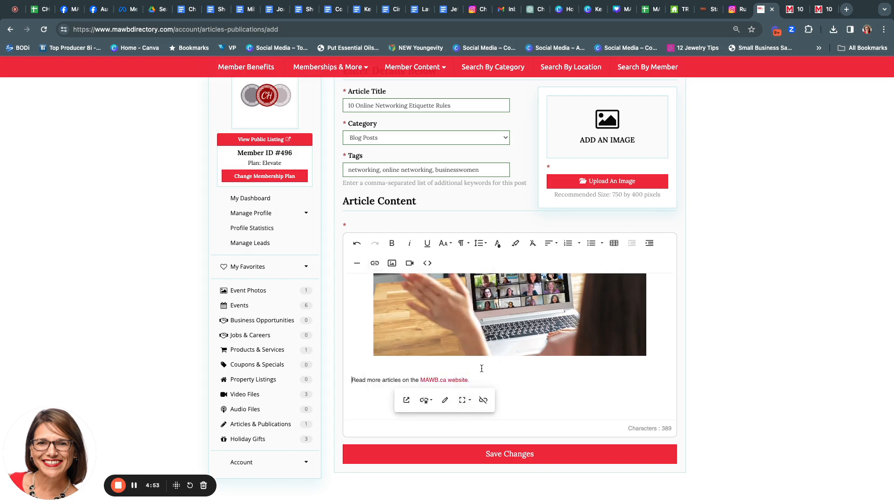
scroll(482, 372, "up", 3)
scroll(482, 372, "up", 1)
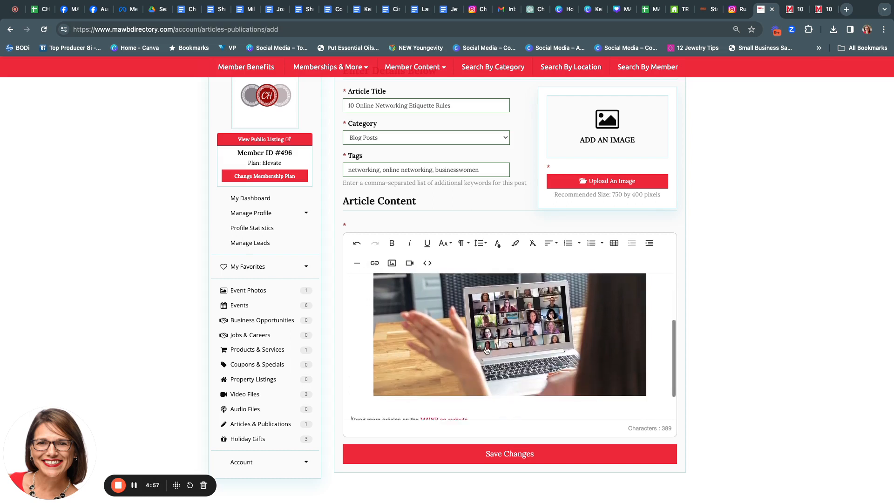
scroll(487, 350, "down", 3)
scroll(486, 351, "down", 1)
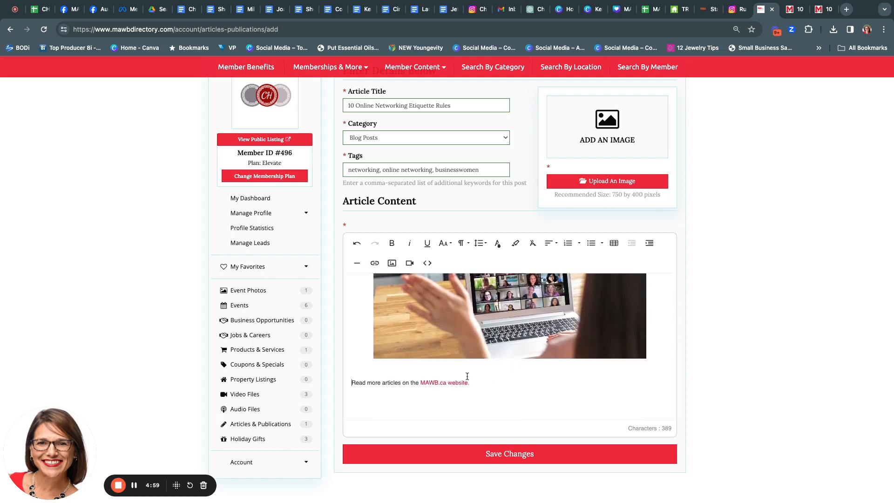
scroll(476, 376, "up", 1)
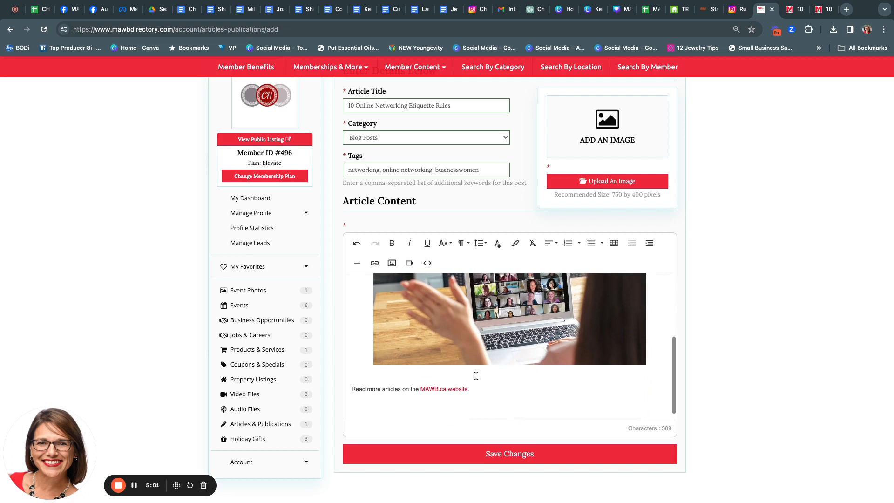
scroll(476, 375, "up", 1)
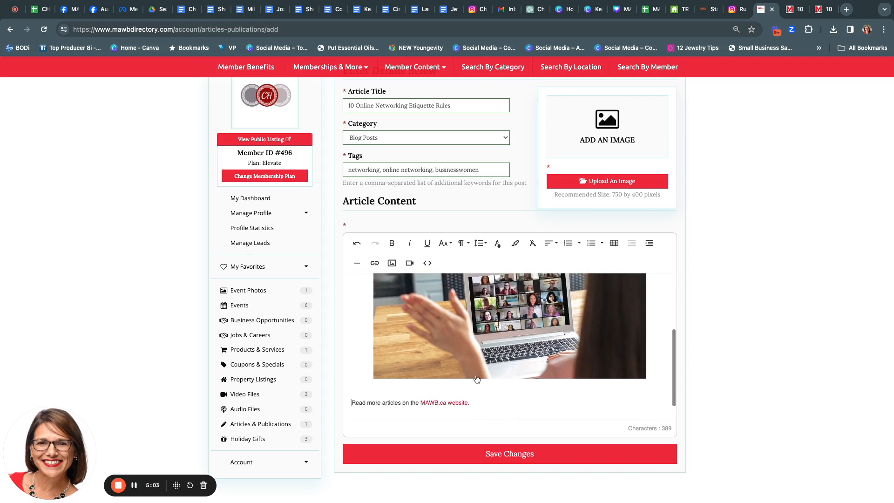
- Start uploading the article's main image and search the computer's files for "eti"
scroll(477, 379, "up", 5)
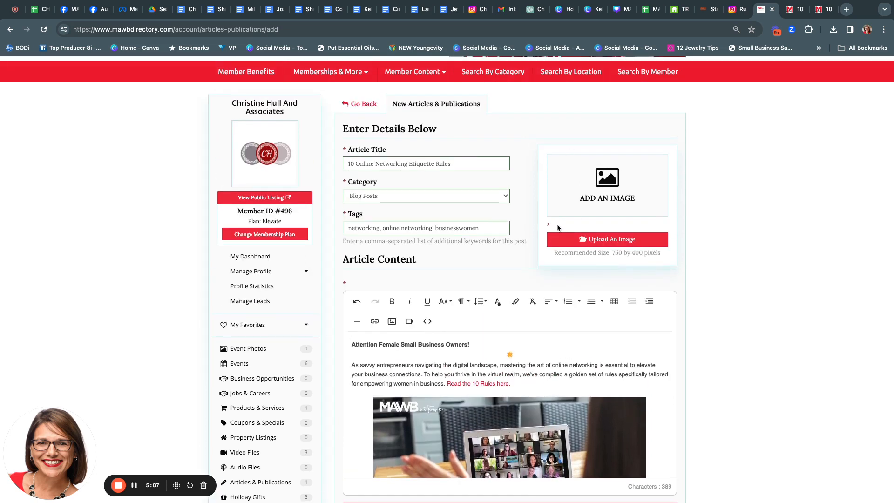
left_click(605, 239)
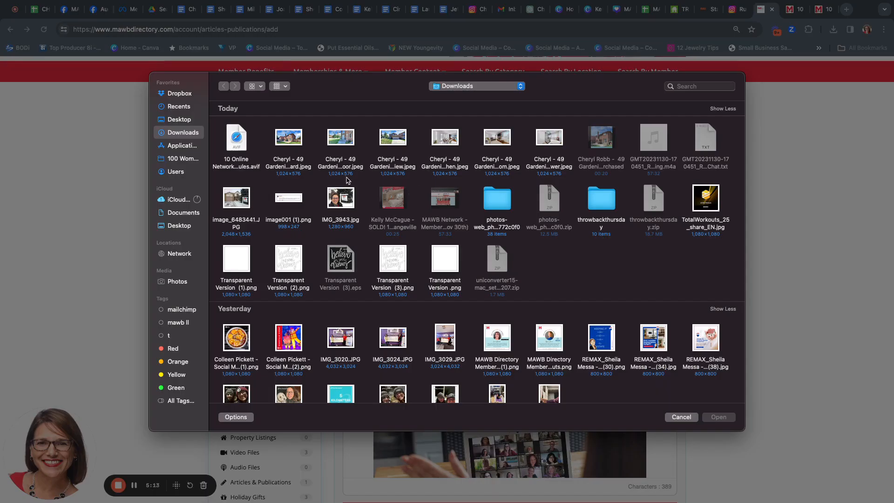
left_click(688, 88)
type("w")
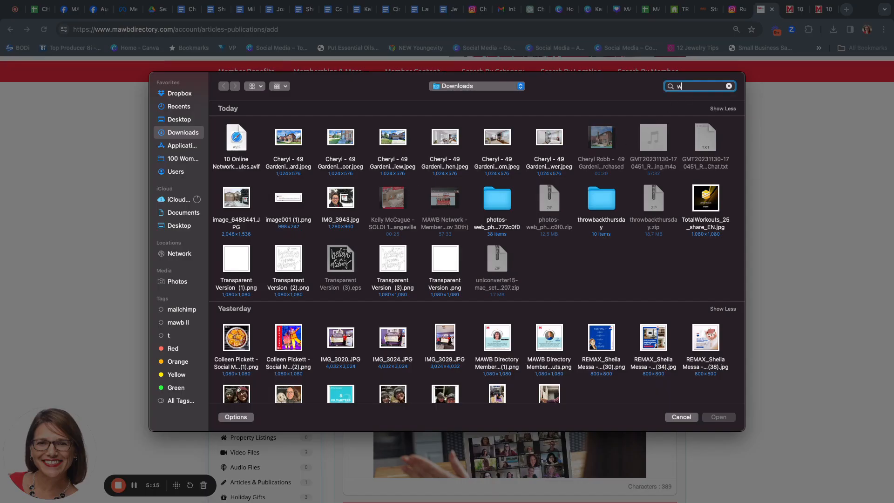
key("BackSpace")
type("eti")
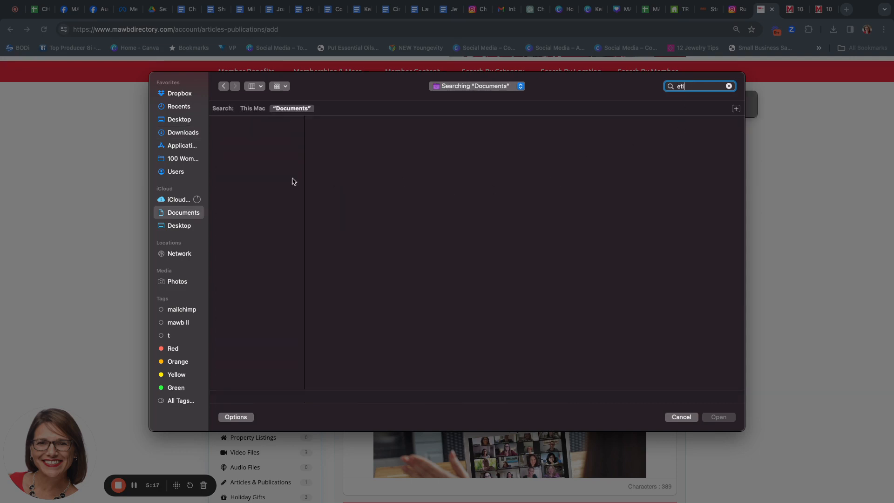
- Try to find a usable article image in the Downloads folder, checking the AVIF file and searching for "etiq"
left_click(187, 134)
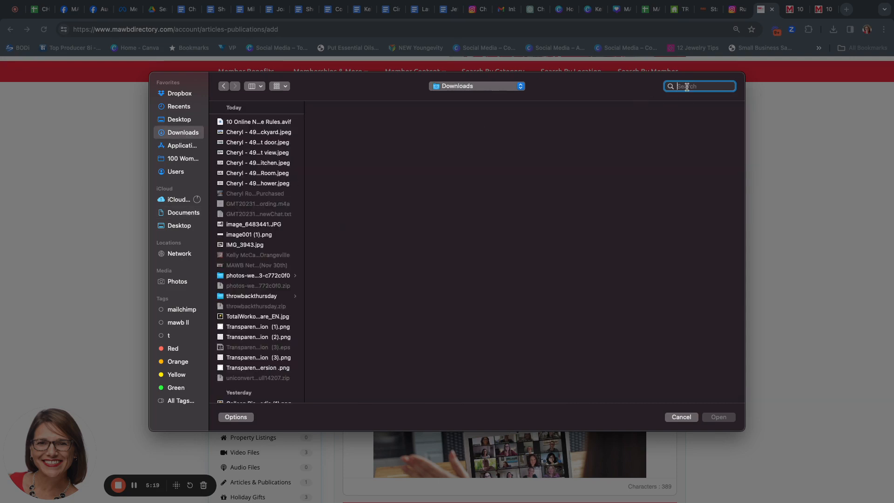
left_click(292, 122)
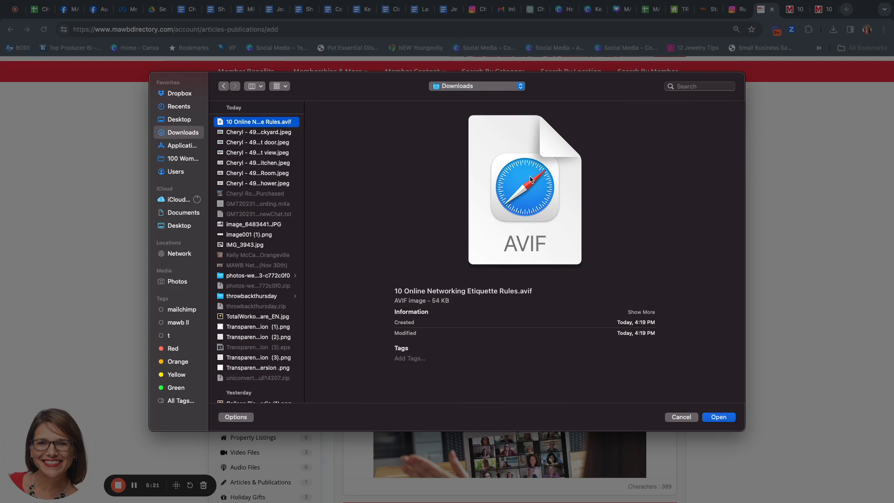
left_click(701, 86)
type("w")
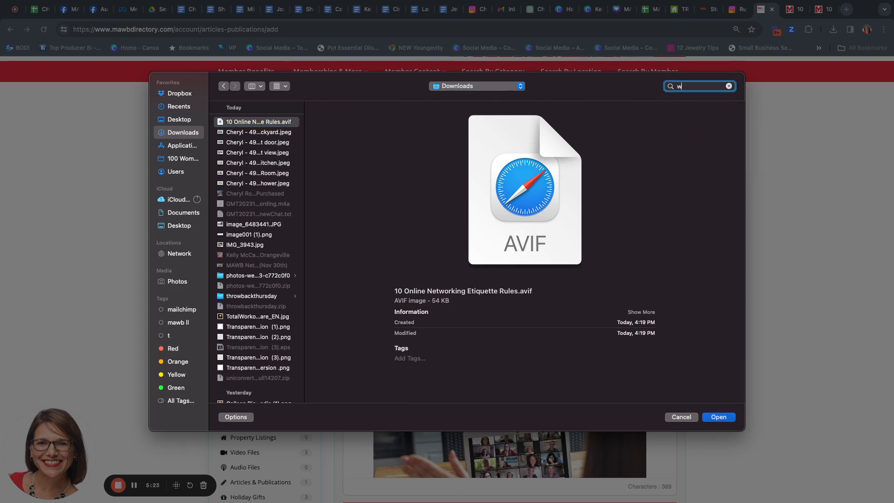
key("BackSpace")
type("etiq")
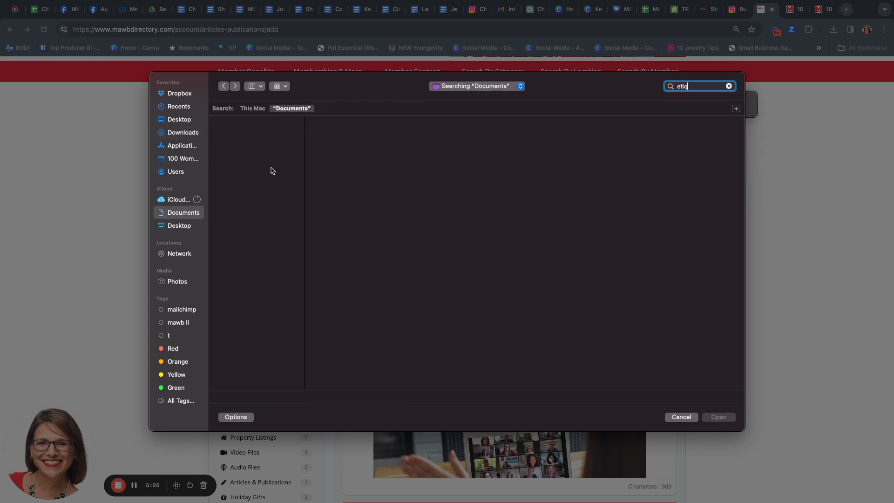
left_click(189, 134)
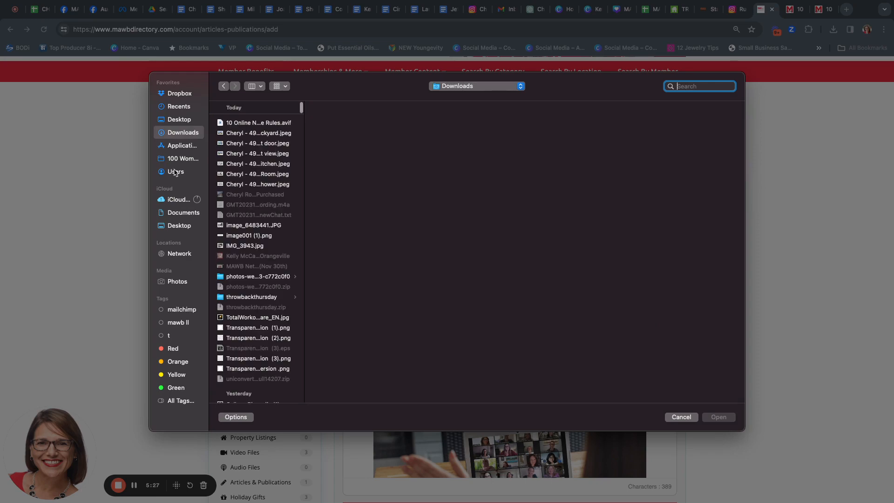
- Search the recent files, shown as icons, for "eti" and upload the 10 Online Networking Etiquette Rules JPG as the main image
left_click(178, 107)
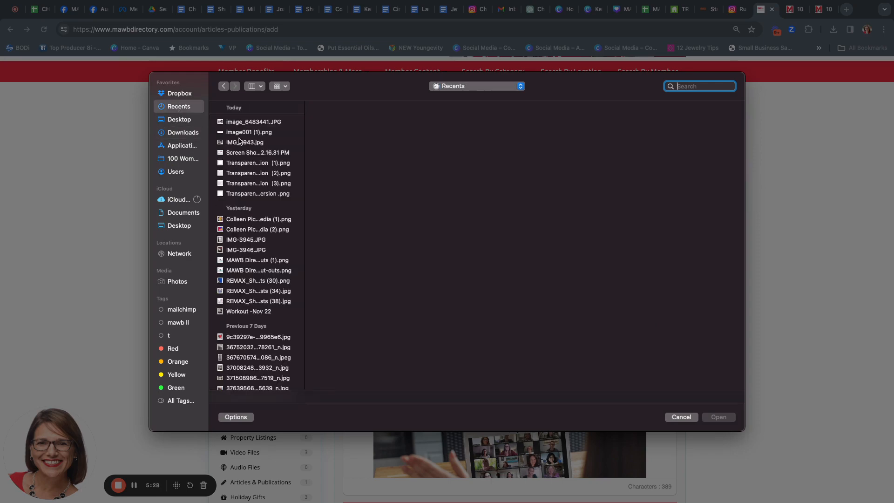
left_click(253, 87)
left_click(263, 122)
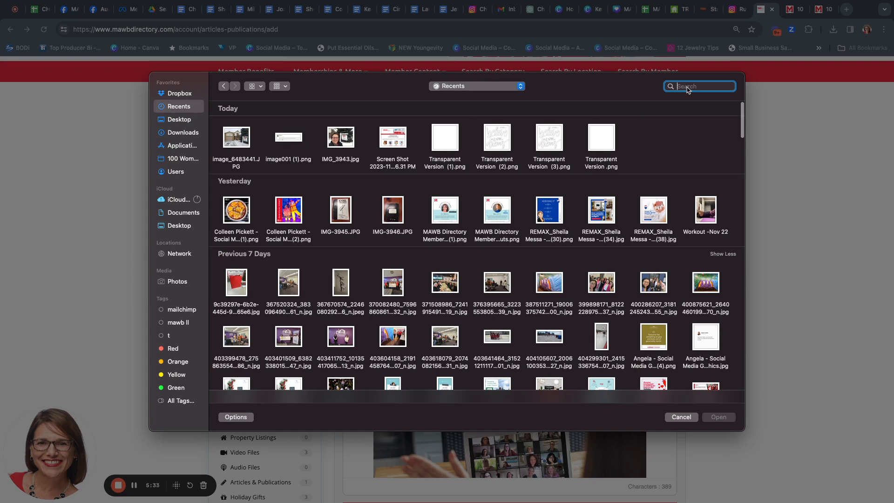
type("eti")
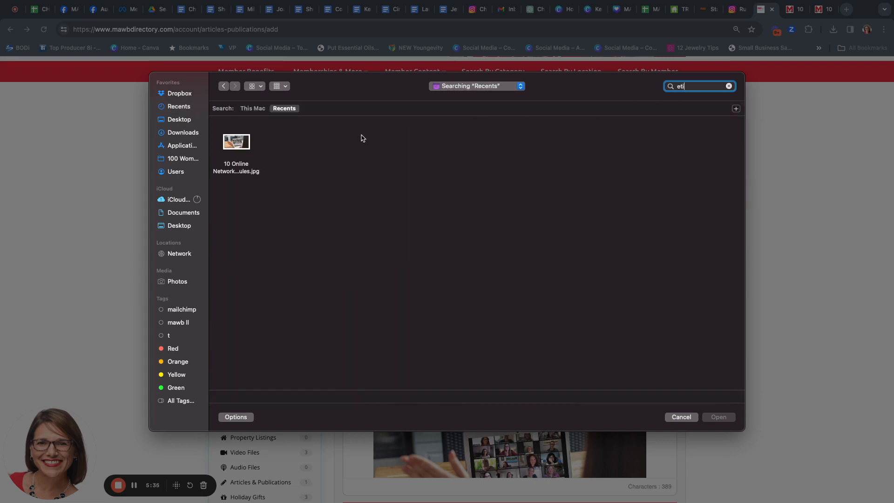
left_click(249, 148)
left_click(719, 417)
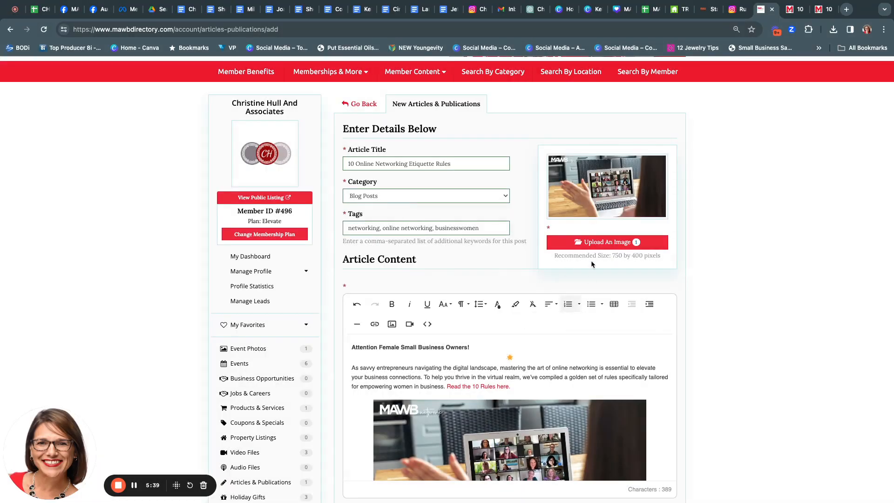
- Save the completed "10 Online Networking Etiquette Rules" article
scroll(589, 261, "down", 3)
scroll(476, 295, "down", 5)
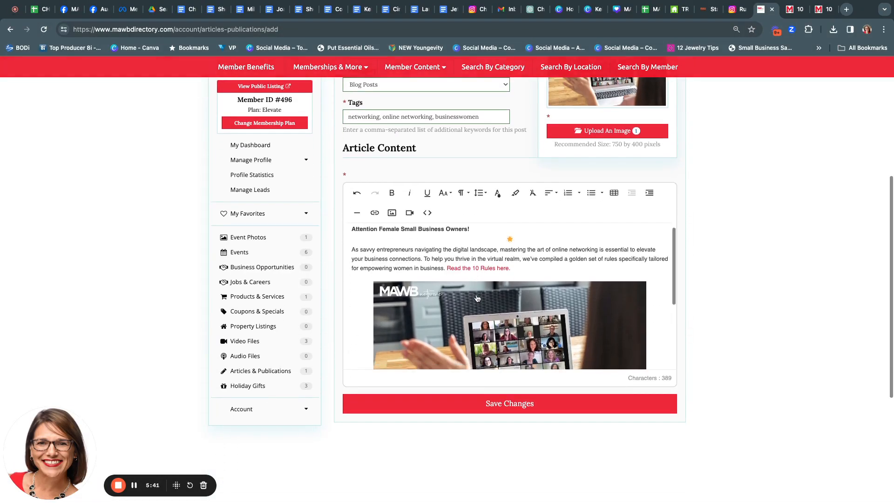
left_click(515, 406)
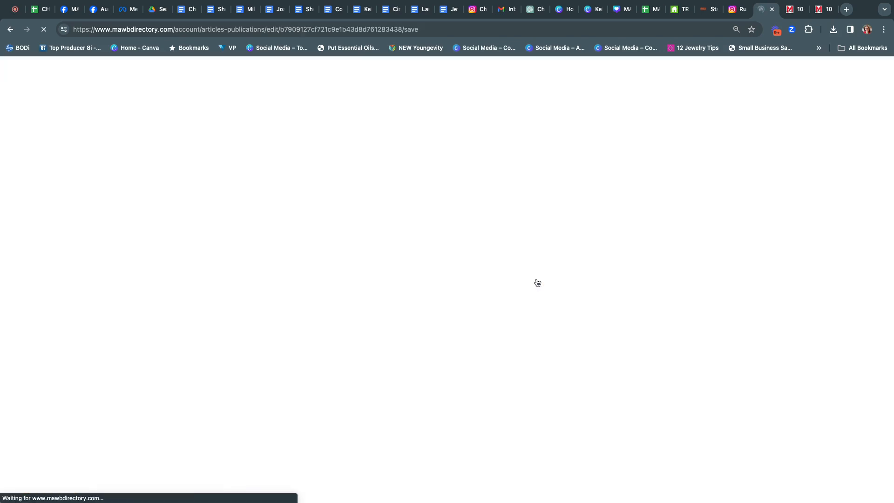
scroll(525, 292, "down", 2)
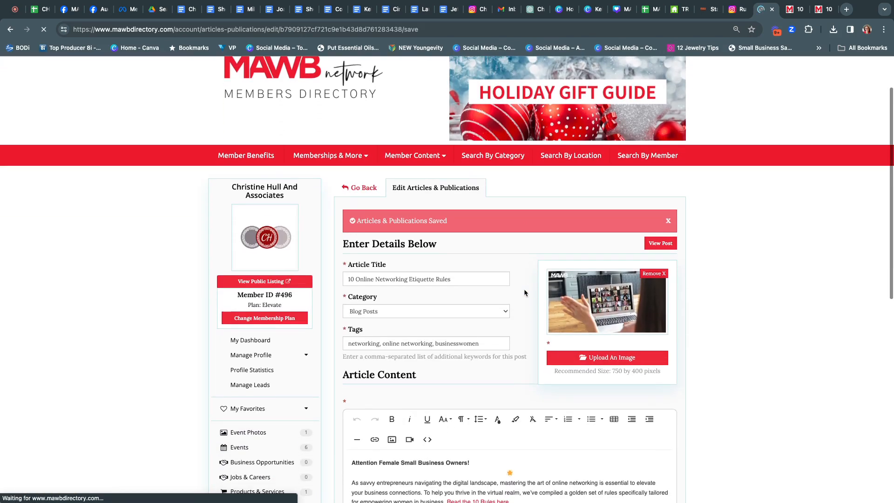
- Return to the account's Articles & Publications list and check the new article's entry
left_click(362, 188)
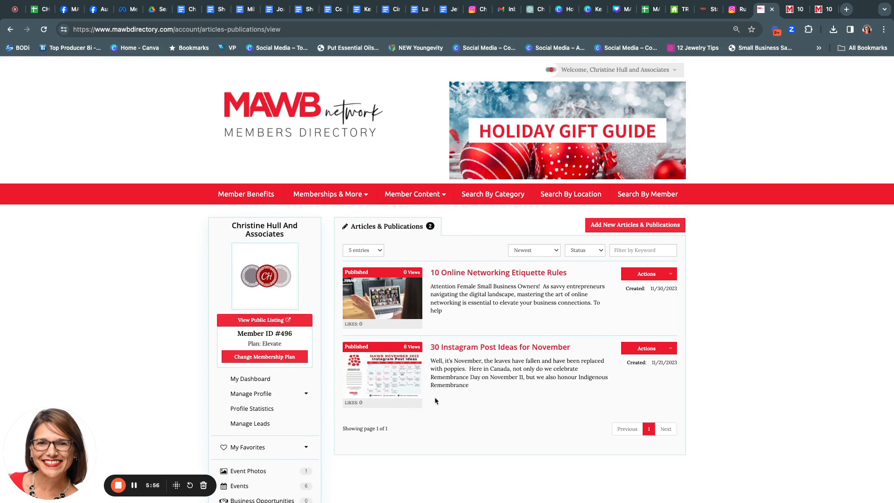
scroll(412, 355, "down", 3)
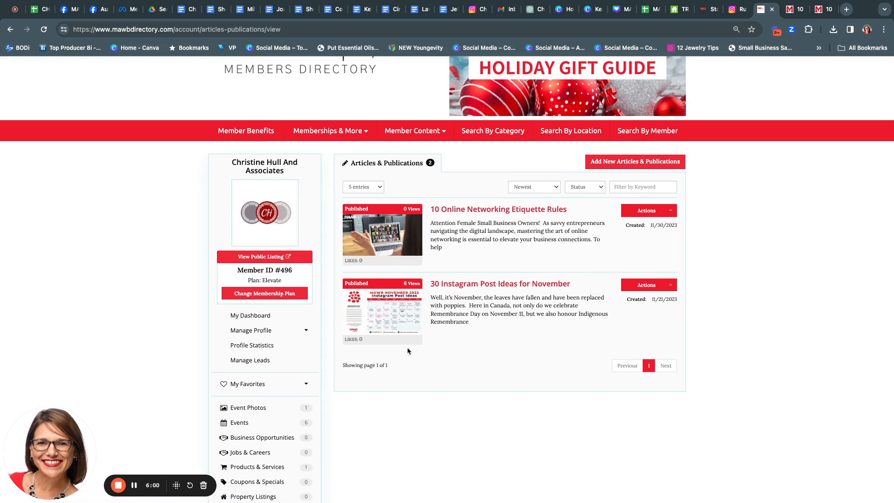
scroll(413, 354, "up", 1)
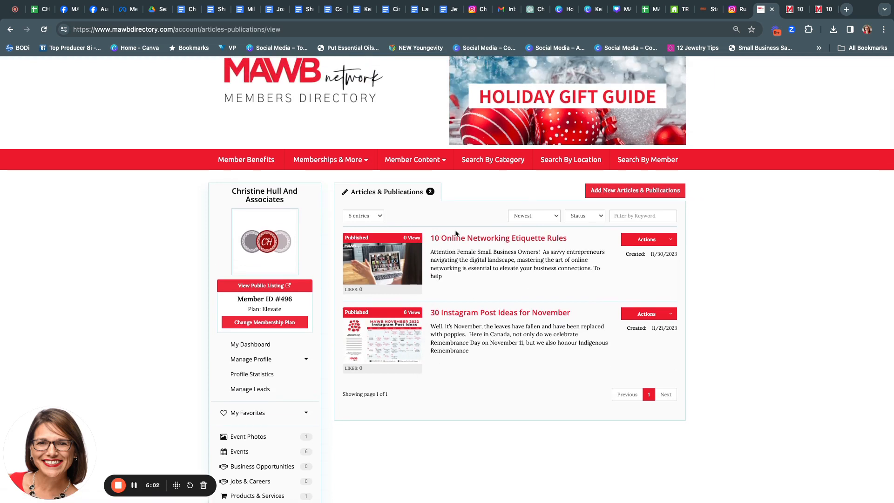
scroll(434, 377, "up", 1)
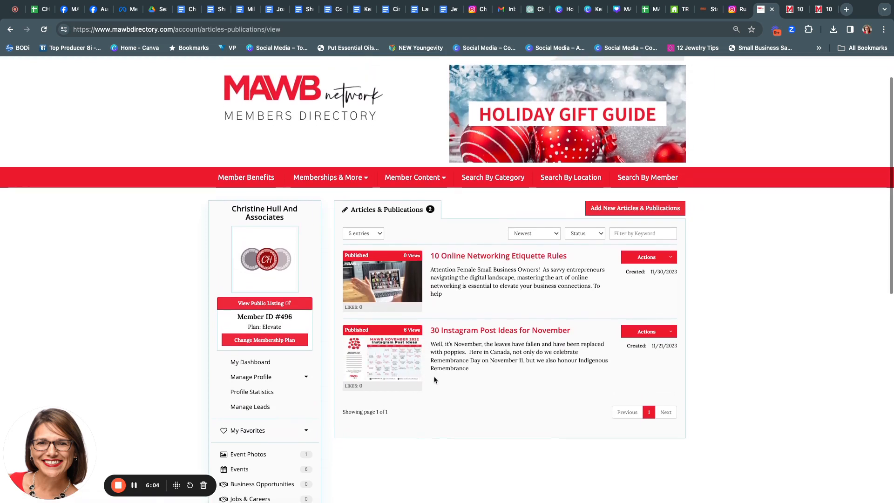
scroll(434, 378, "down", 2)
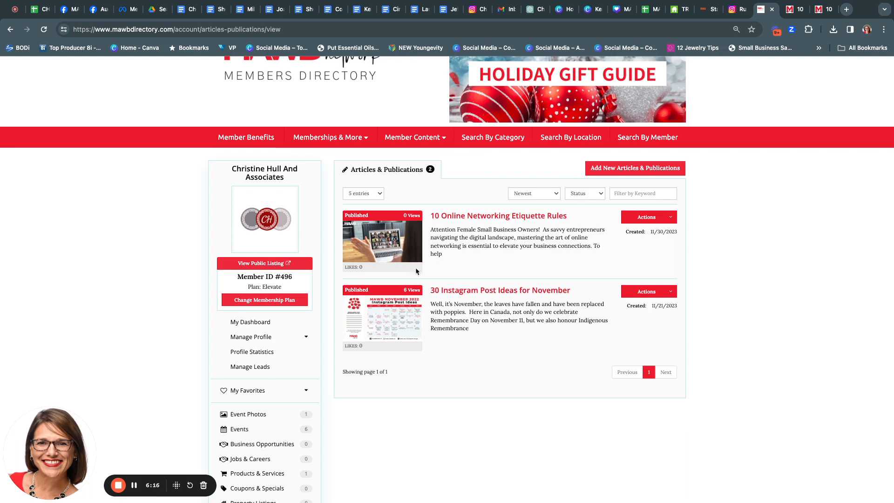
- Open the directory's public listing of members' Blog Posts from the Articles & Publications content
mouse_move(427, 138)
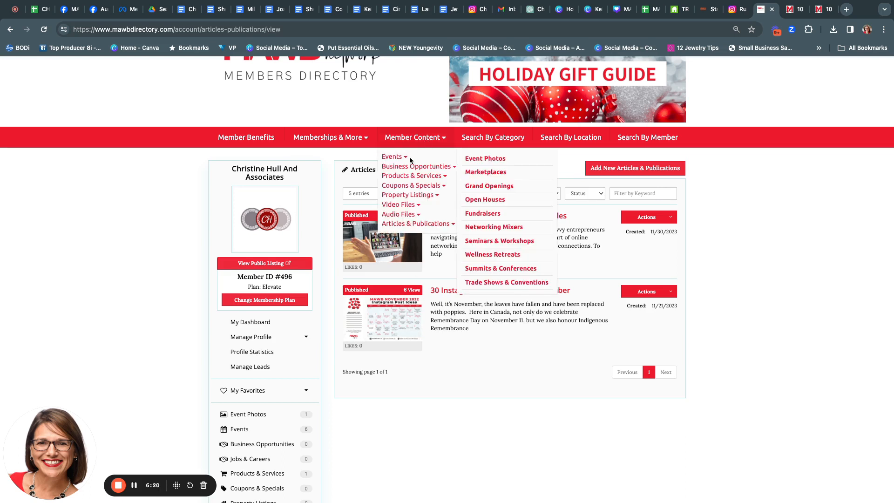
mouse_move(404, 179)
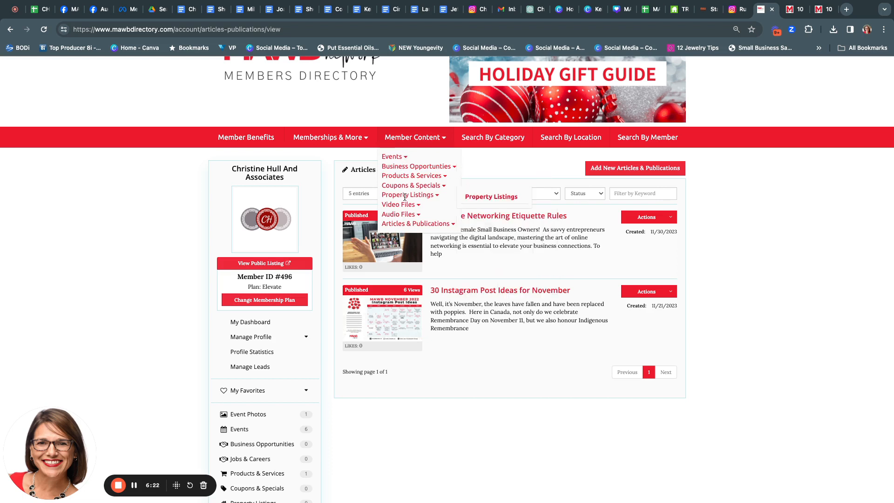
mouse_move(409, 221)
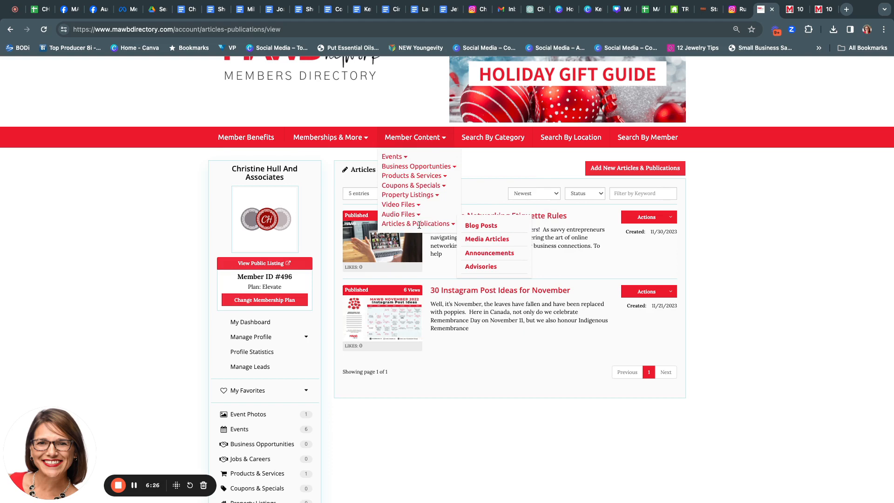
left_click(480, 227)
- Look through the members' blog posts, from the new networking etiquette article down to the older entries
scroll(446, 312, "down", 2)
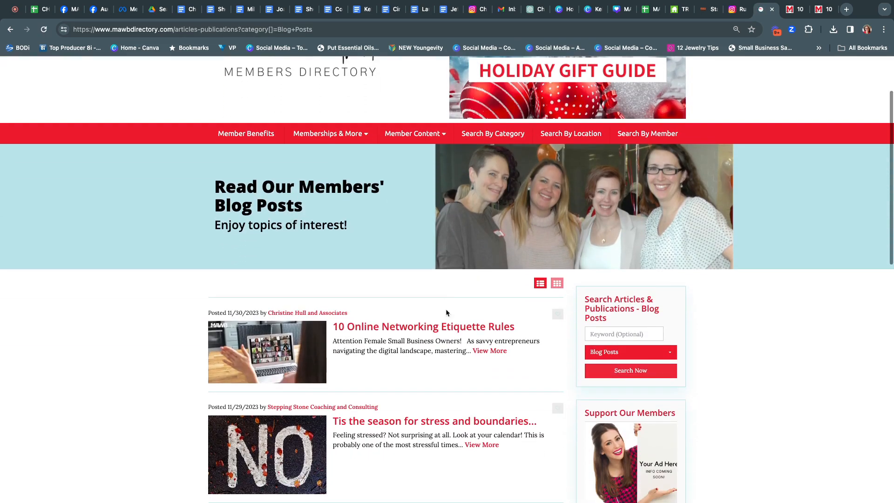
scroll(433, 326, "down", 3)
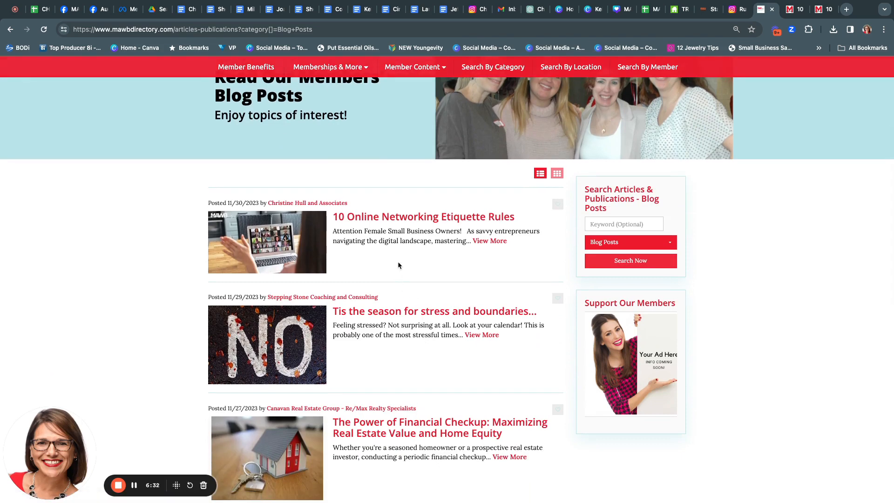
scroll(417, 279, "down", 1)
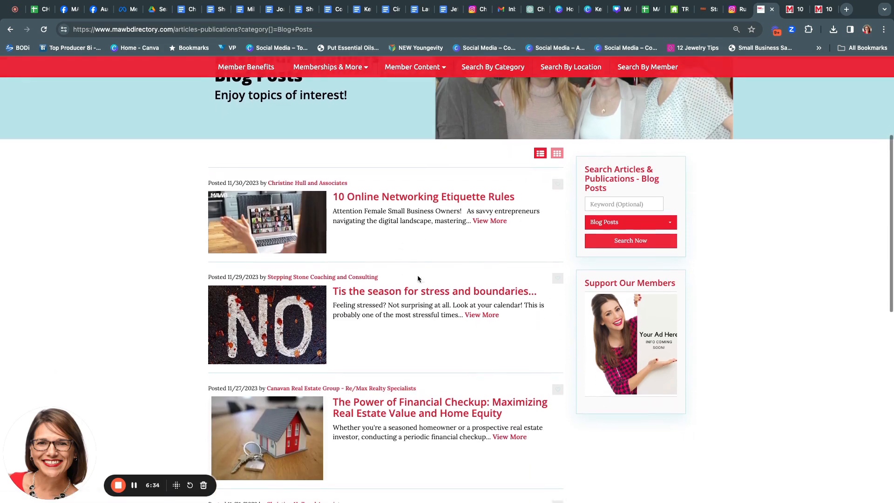
scroll(408, 228, "down", 2)
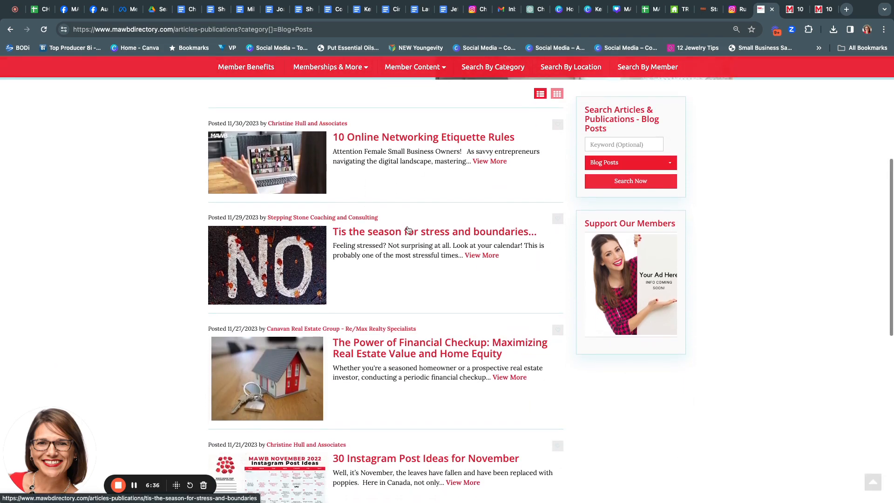
scroll(351, 274, "down", 1)
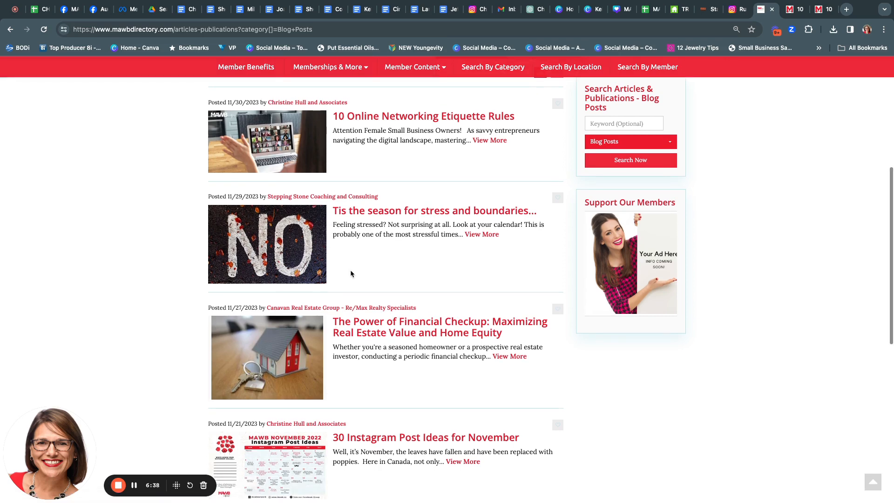
scroll(373, 255, "down", 1)
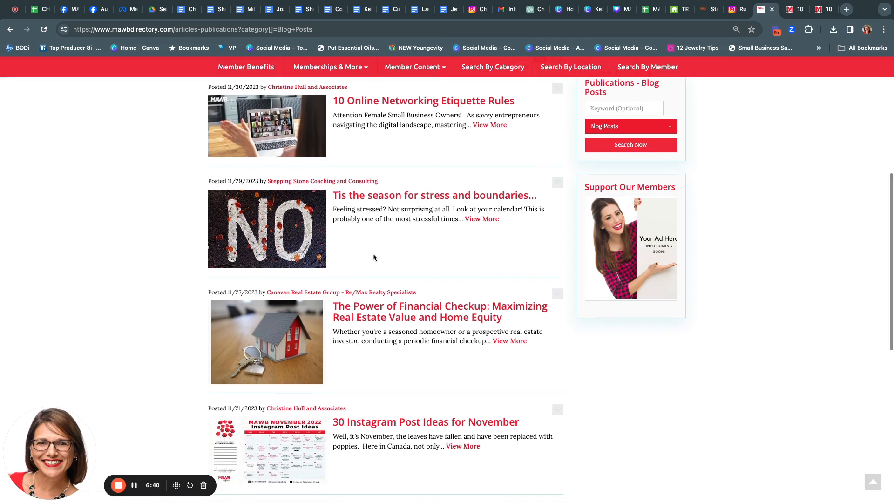
scroll(390, 232, "down", 1)
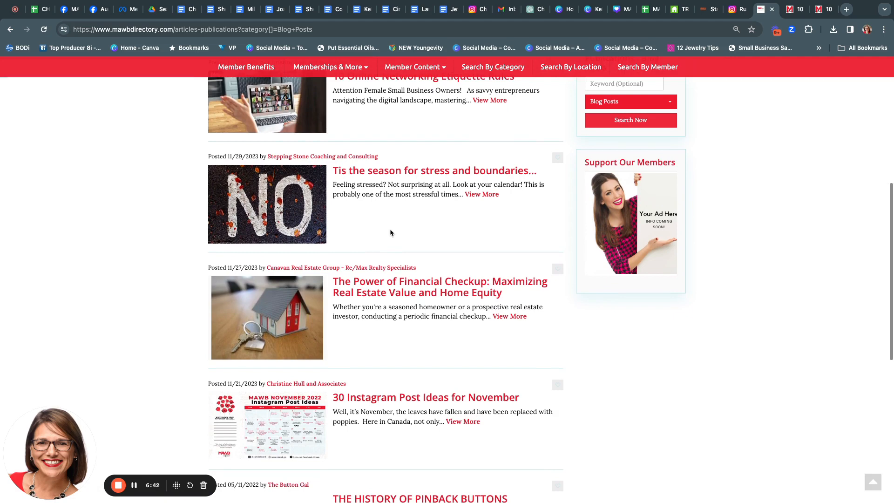
scroll(391, 233, "down", 3)
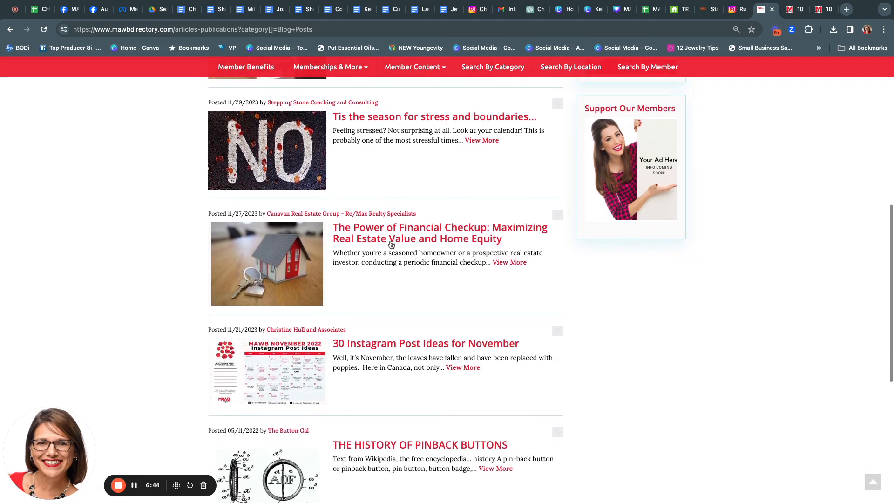
scroll(390, 272, "down", 1)
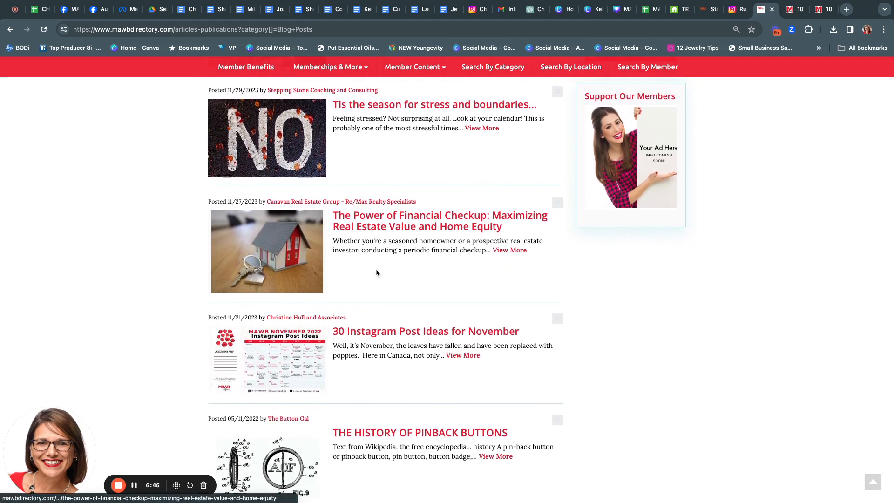
scroll(377, 272, "down", 3)
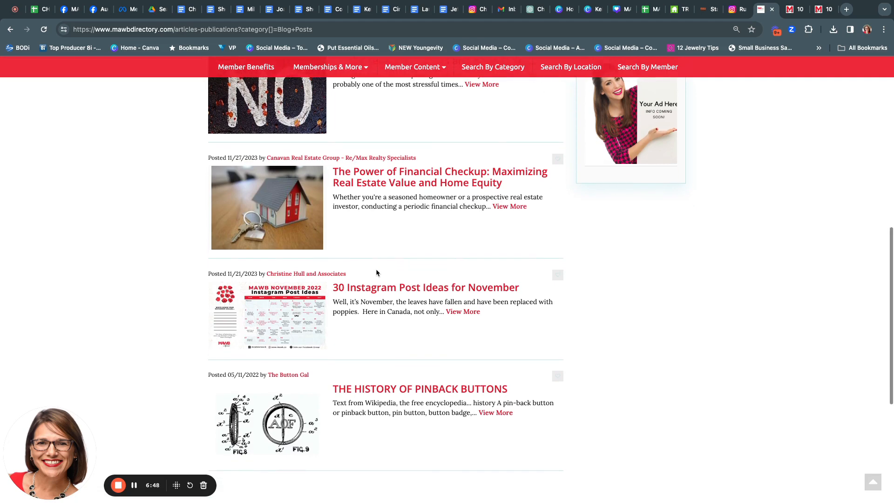
scroll(377, 270, "down", 2)
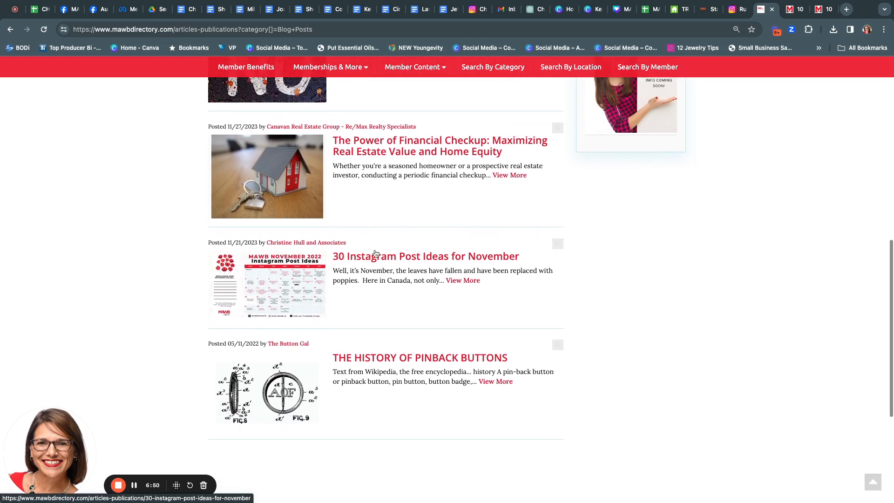
- Look back over the members' blog posts and check which content categories exist for Articles & Publications
scroll(365, 359, "down", 5)
scroll(365, 358, "up", 10)
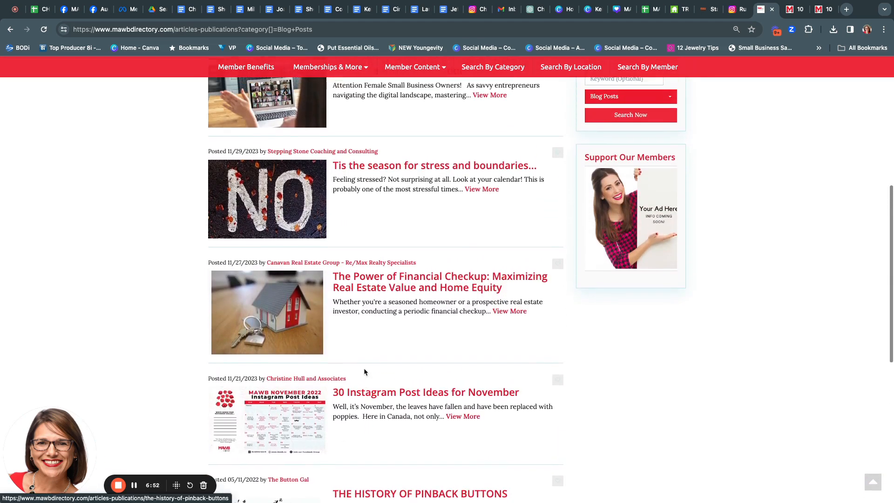
scroll(365, 372, "up", 8)
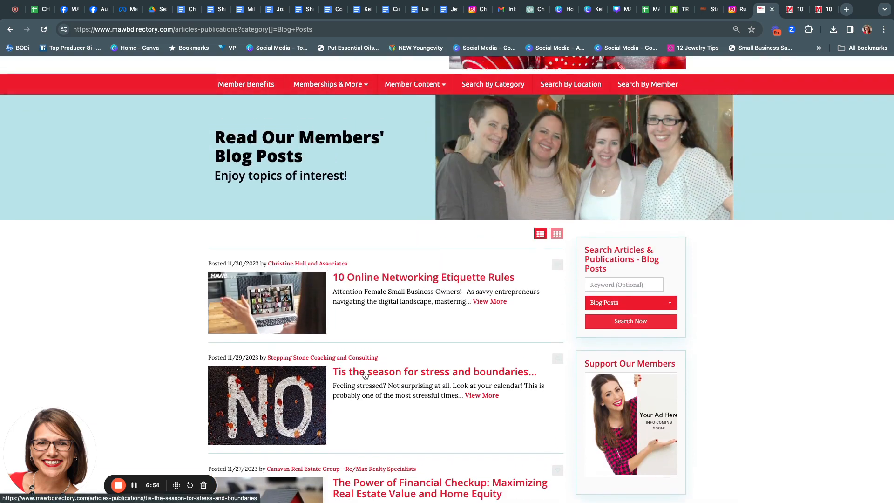
scroll(353, 337, "down", 1)
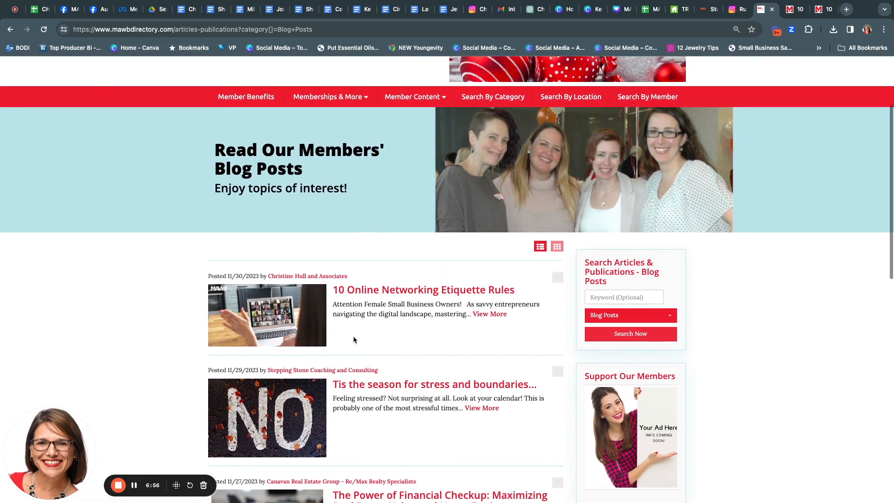
scroll(353, 338, "down", 2)
scroll(353, 338, "up", 3)
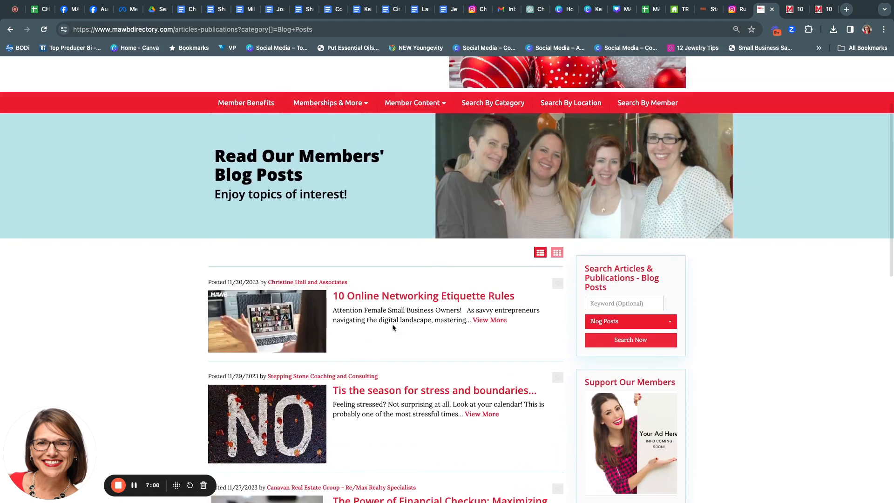
scroll(390, 272, "up", 1)
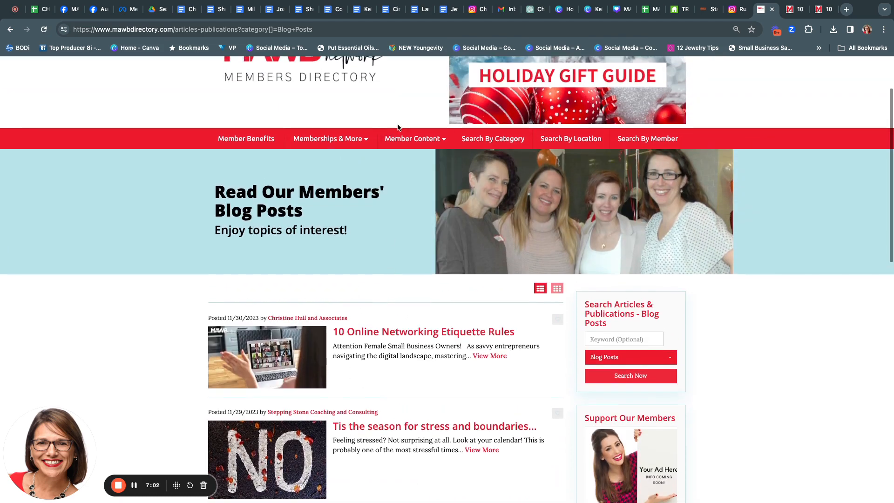
mouse_move(412, 139)
mouse_move(430, 205)
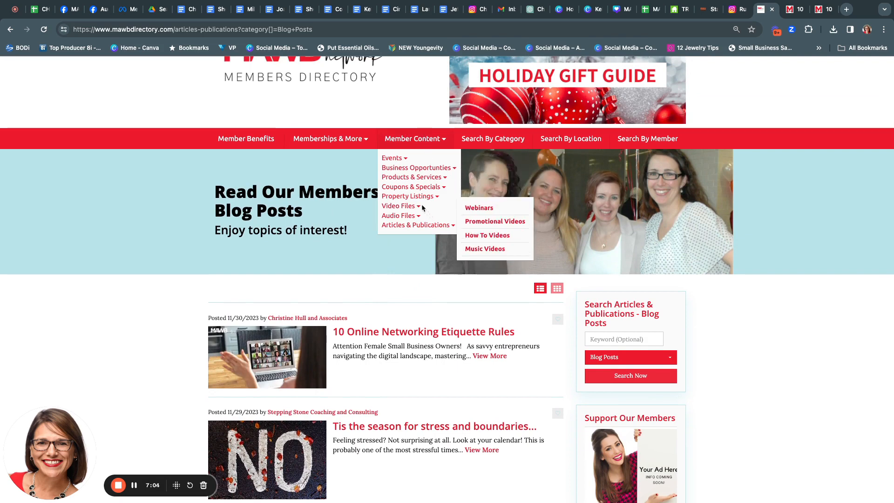
mouse_move(419, 224)
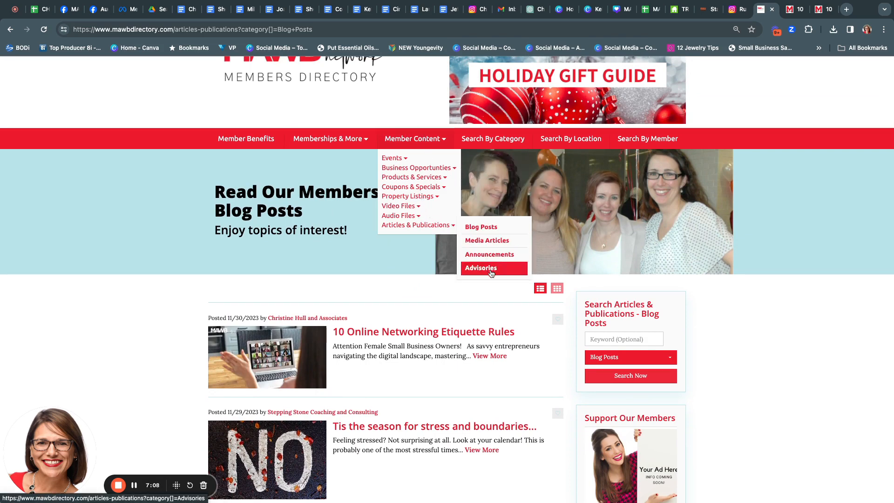
- Search the members' Blog Posts for the keyword "insurance"
left_click(612, 336)
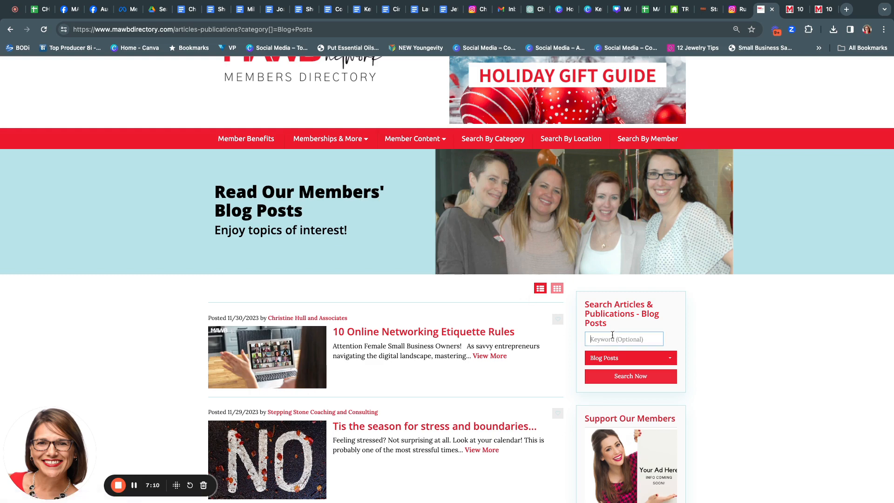
type("insurance")
left_click(629, 374)
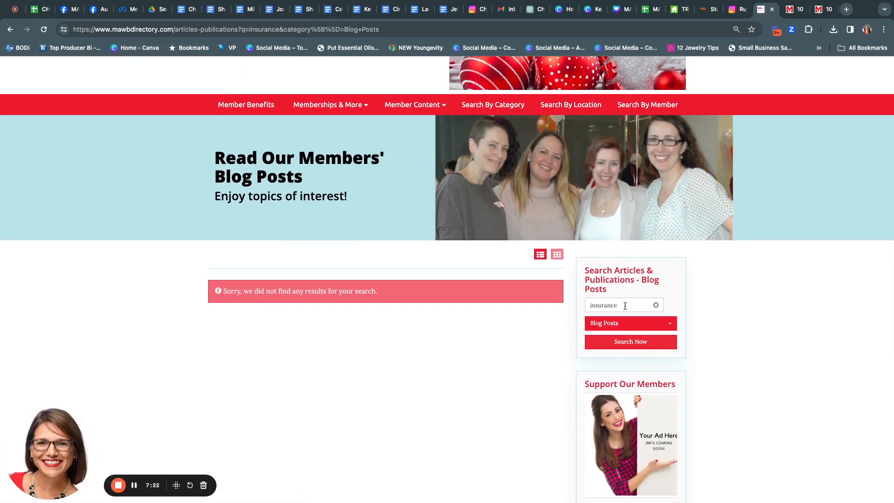
- Replace the keyword with "real estate", search the Blog Posts again and view the results
left_click_drag(623, 305, 583, 307)
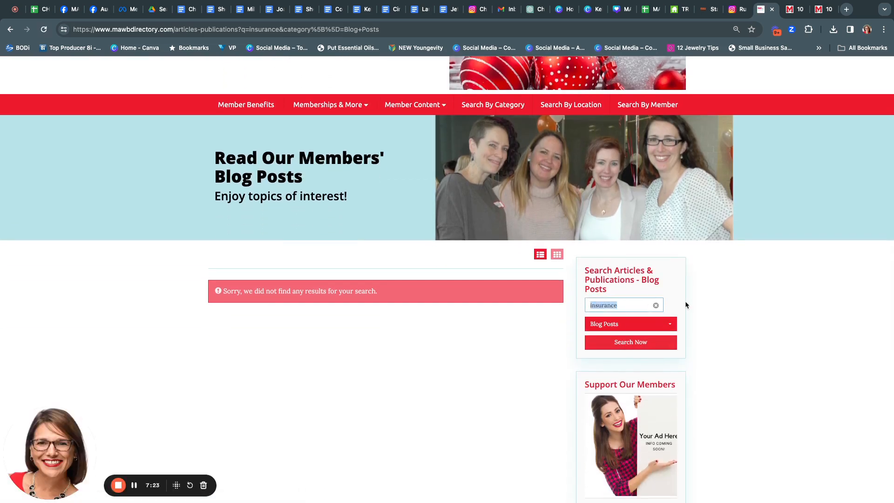
left_click(656, 307)
type("reak")
type(" estate")
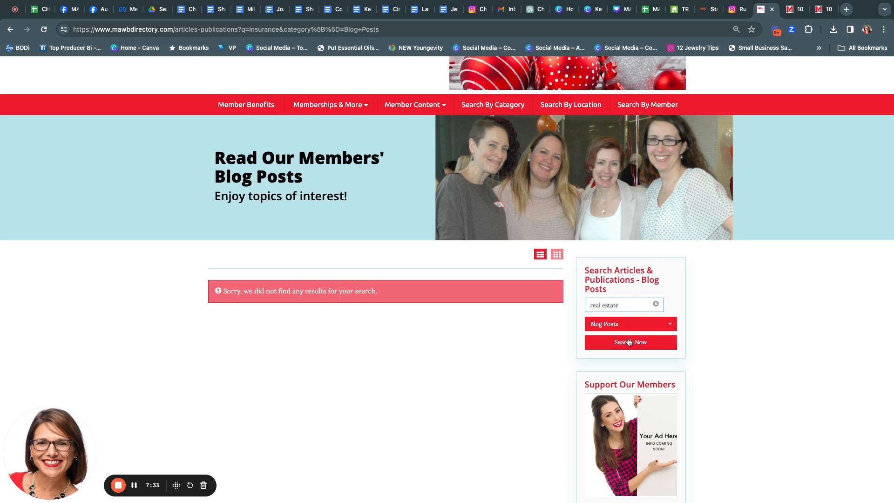
left_click(629, 343)
scroll(616, 344, "down", 5)
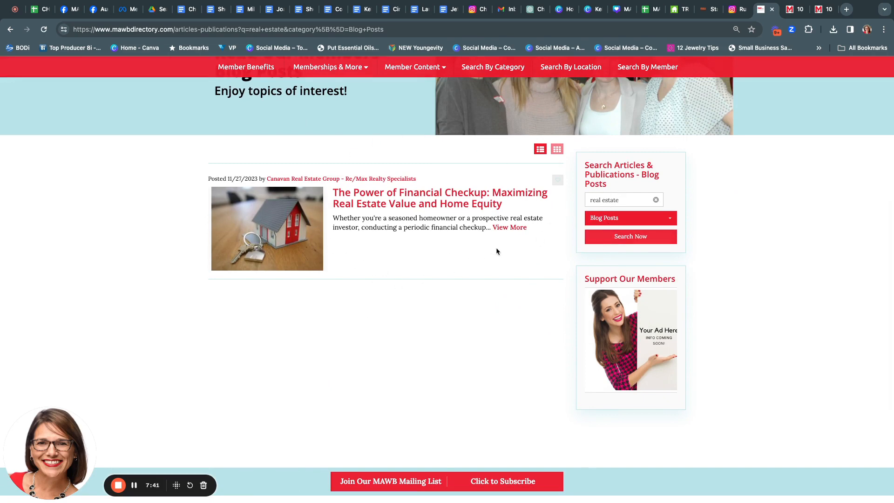
- Search Articles & Publications across All Categories for "insurance" and view the results
left_click(647, 219)
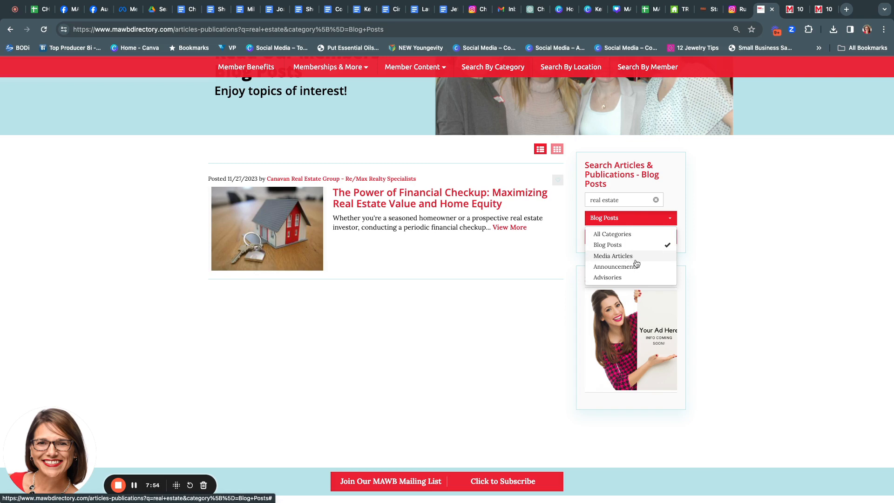
left_click(633, 237)
left_click(610, 245)
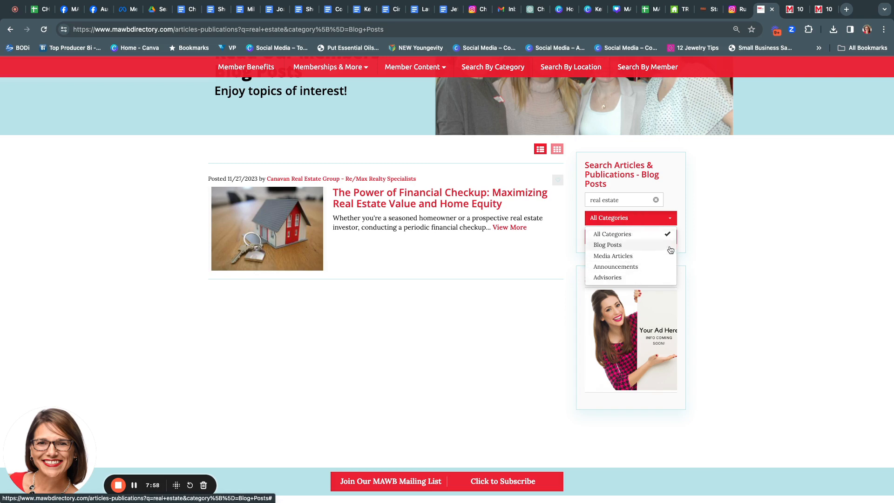
left_click(623, 201)
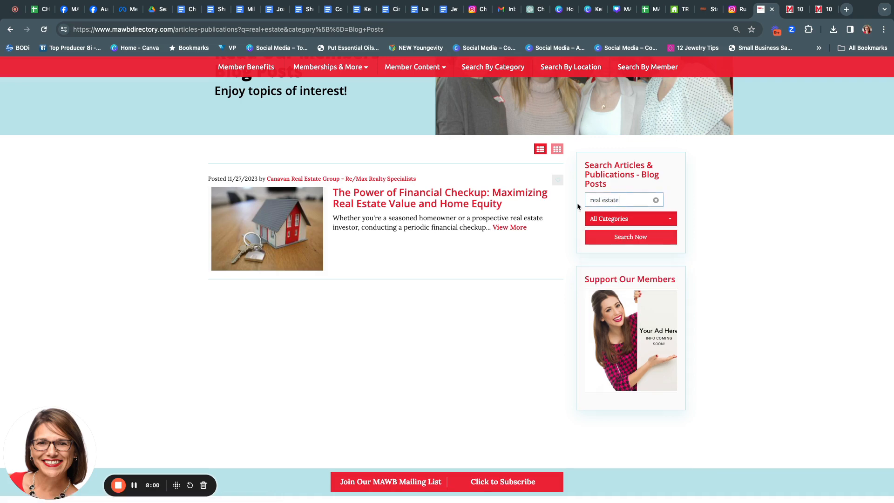
key("BackSpace")
key("BackSpace")
key("BackSpace")
key("BackSpace")
key("BackSpace")
key("BackSpace")
key("BackSpace")
key("BackSpace")
key("BackSpace")
key("BackSpace")
key("BackSpace")
type("ins")
key("Return")
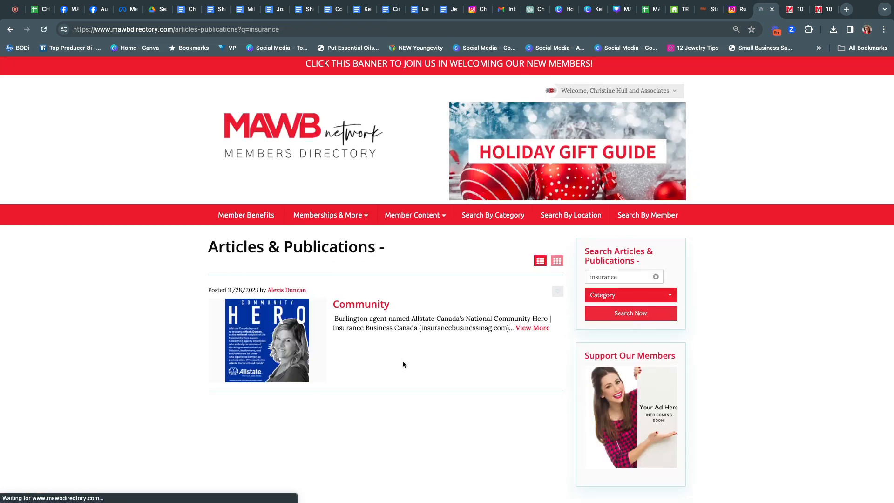
scroll(402, 360, "down", 2)
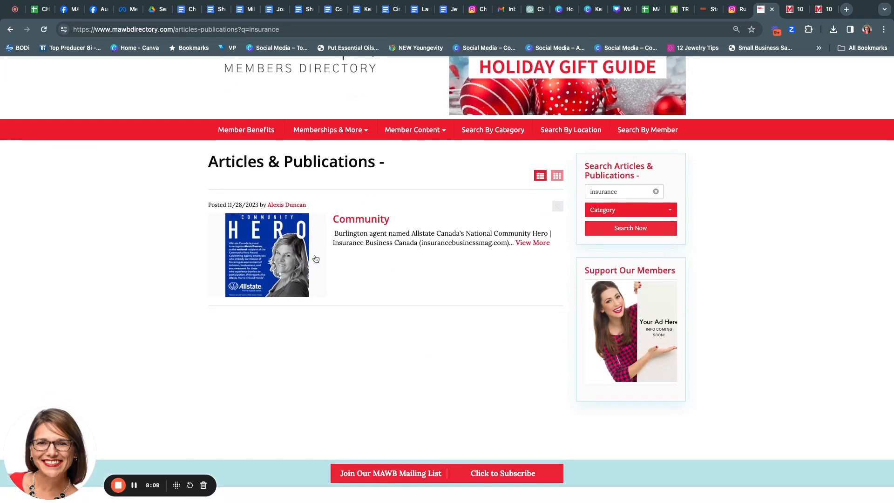
scroll(366, 262, "down", 1)
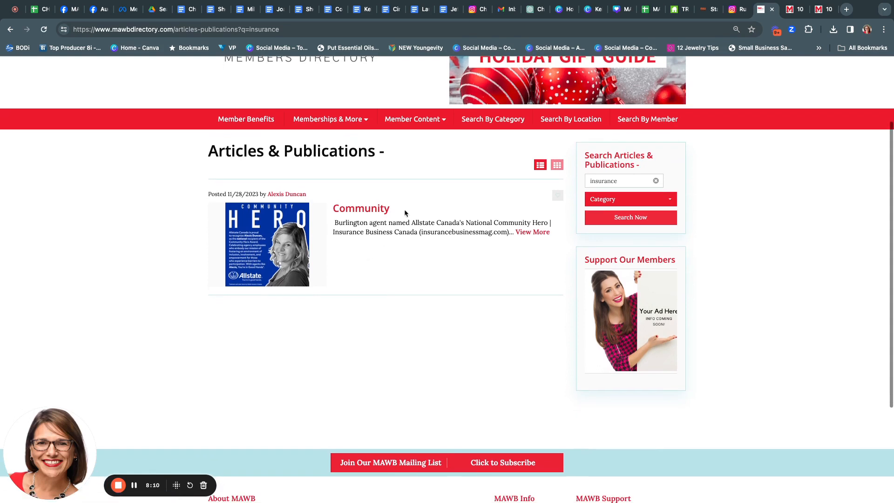
scroll(378, 274, "down", 1)
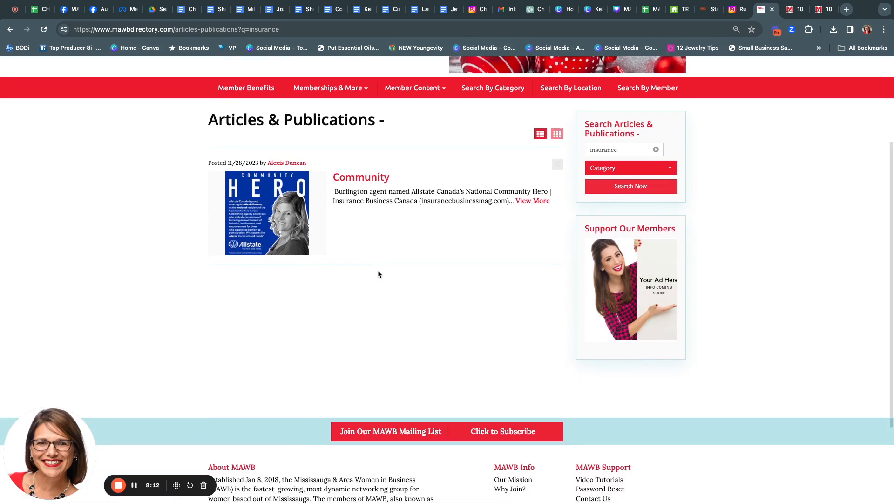
- Open the member account's dashboard and look over its publishing options and content types
scroll(378, 274, "up", 2)
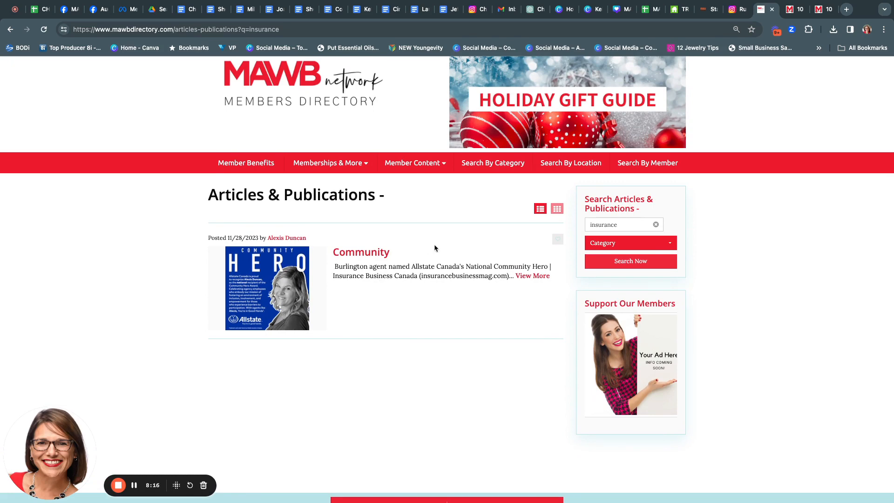
scroll(434, 248, "up", 1)
scroll(434, 252, "up", 1)
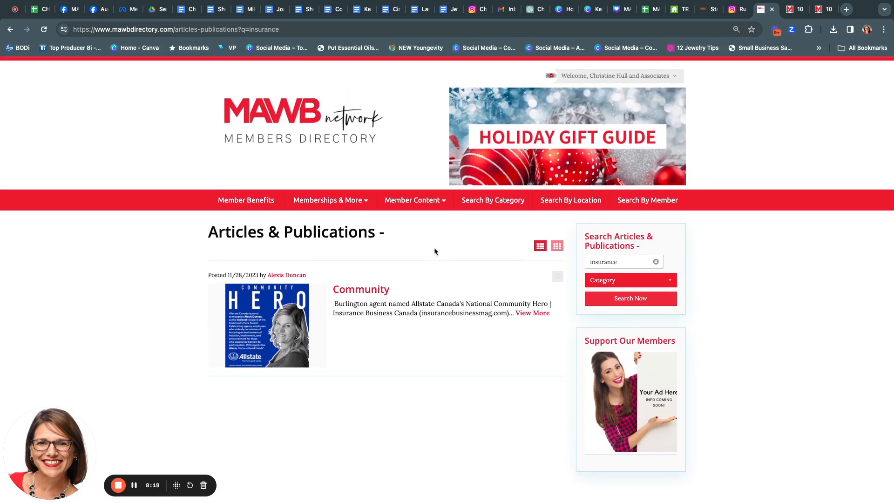
scroll(429, 247, "up", 1)
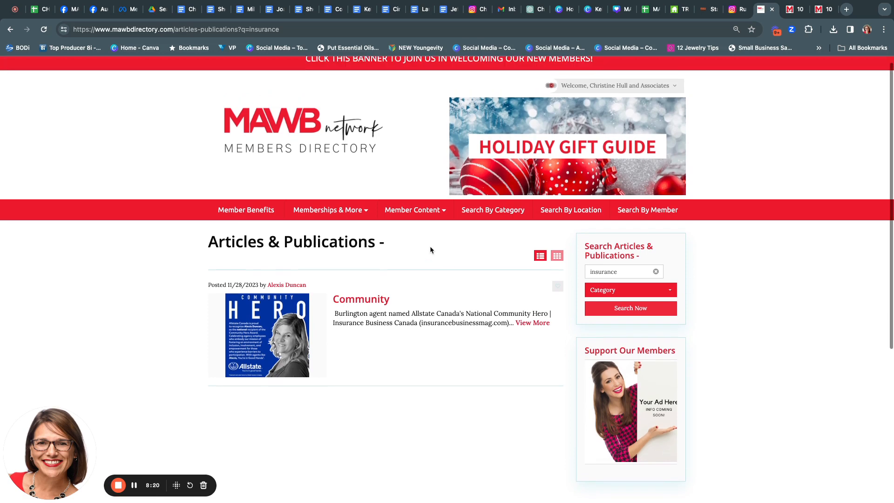
left_click(621, 90)
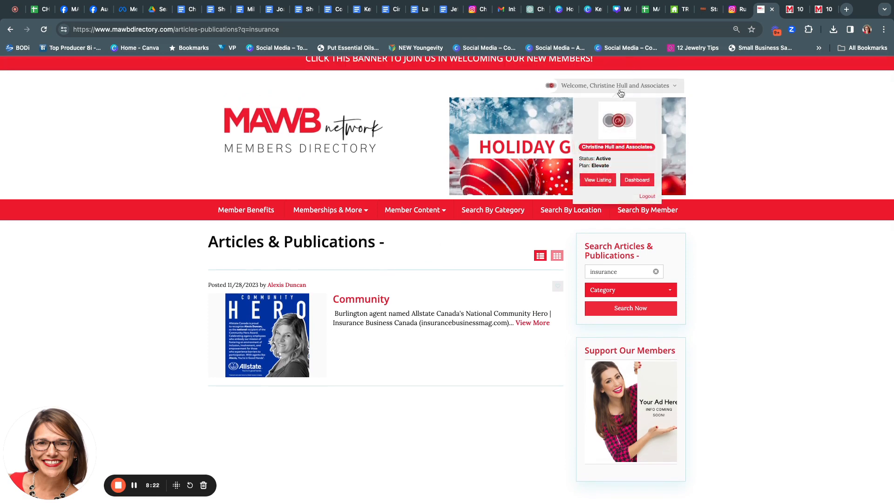
left_click(638, 180)
scroll(485, 304, "down", 2)
scroll(485, 303, "down", 3)
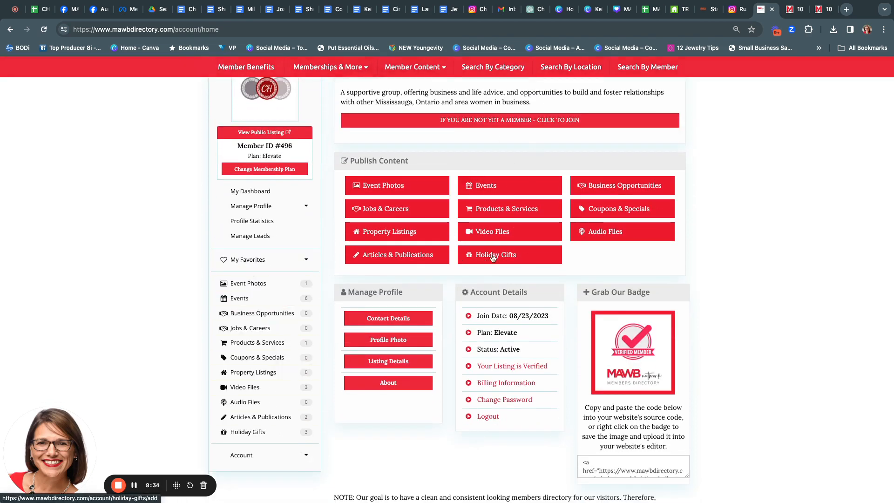
scroll(266, 417, "down", 1)
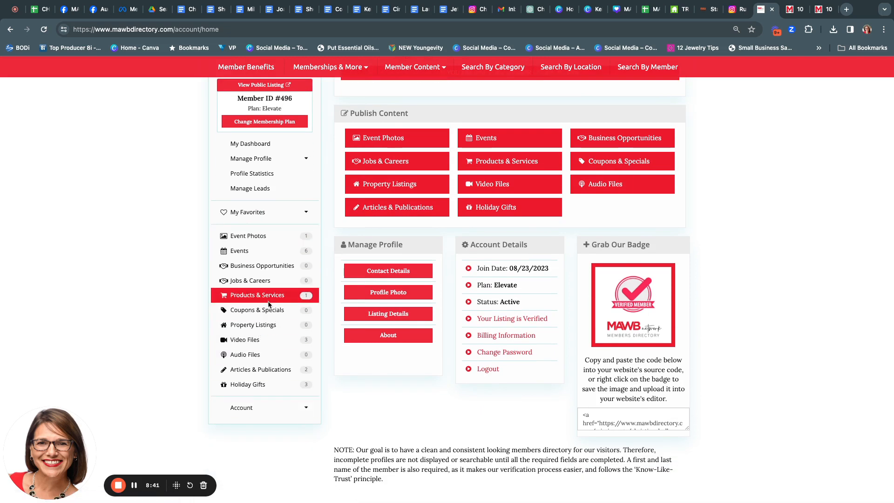
- Open the account's own list of Articles & Publications from the dashboard
left_click(289, 373)
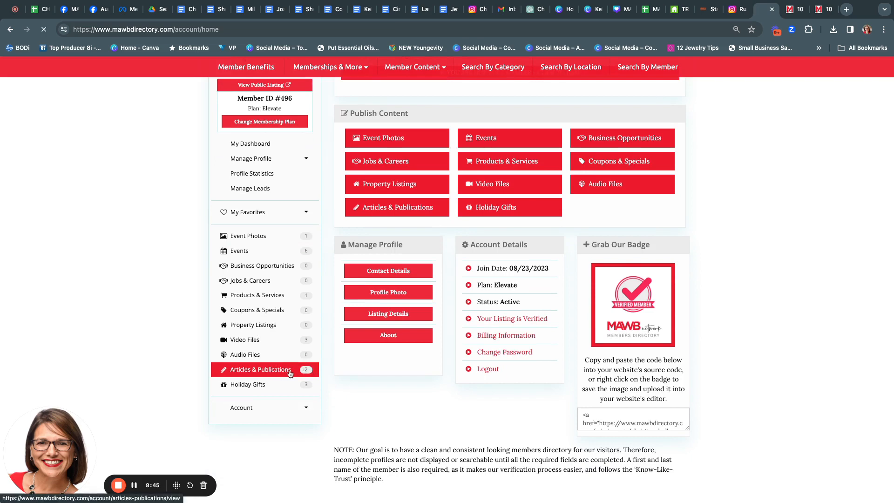
scroll(388, 339, "down", 2)
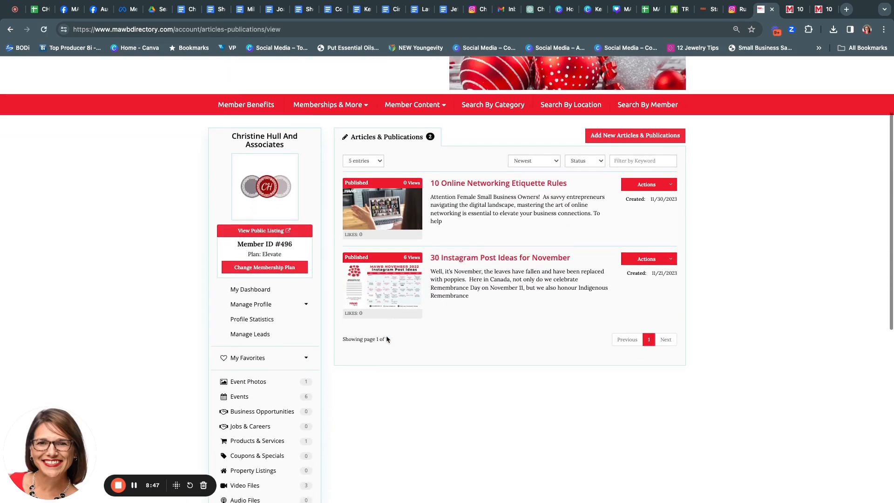
scroll(473, 272, "down", 1)
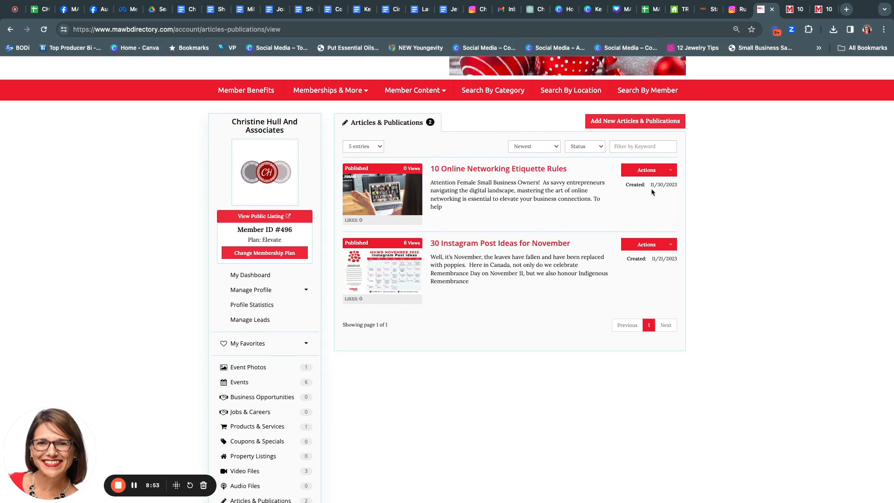
- Open the "10 Online Networking Etiquette Rules" post for editing and review its details and article content
left_click(672, 171)
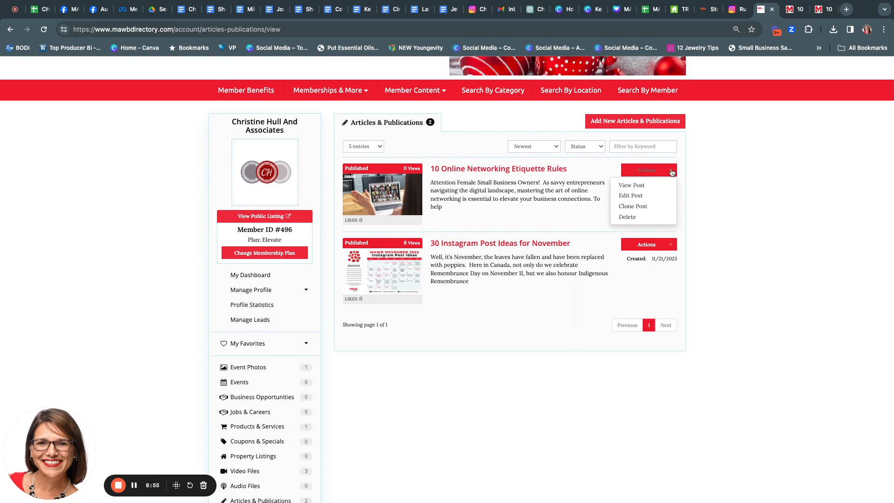
left_click(631, 195)
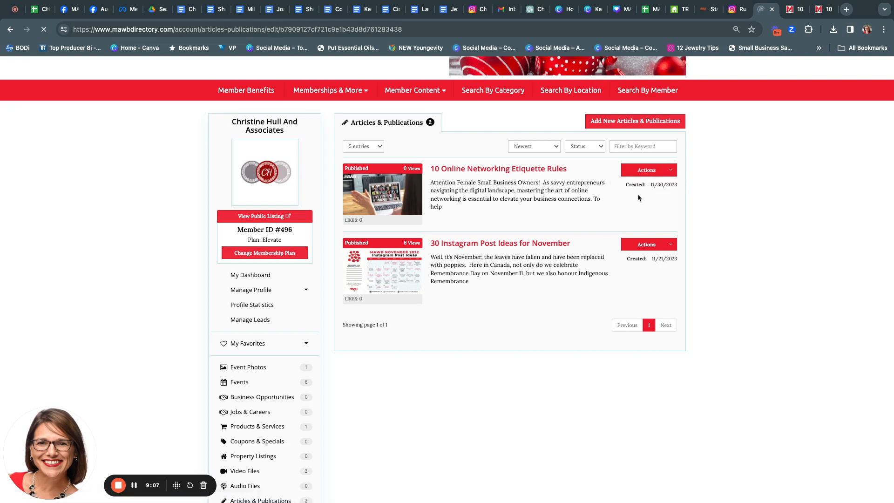
scroll(539, 283, "down", 5)
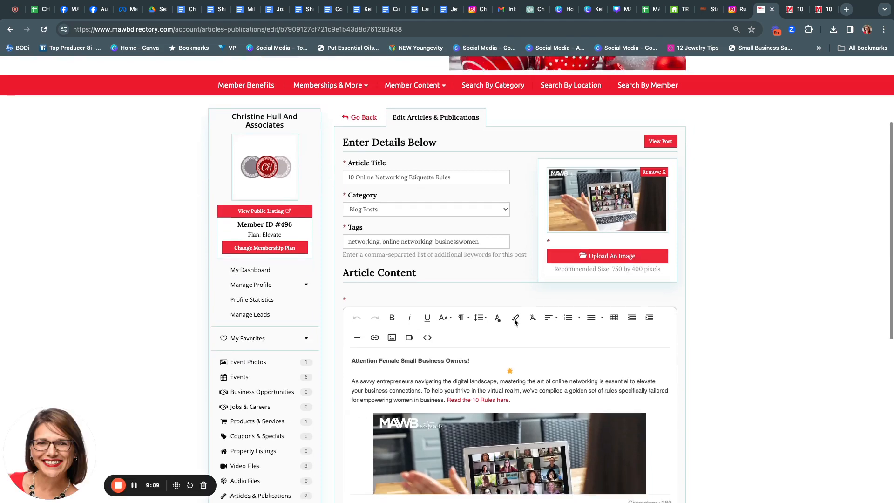
scroll(494, 354, "down", 5)
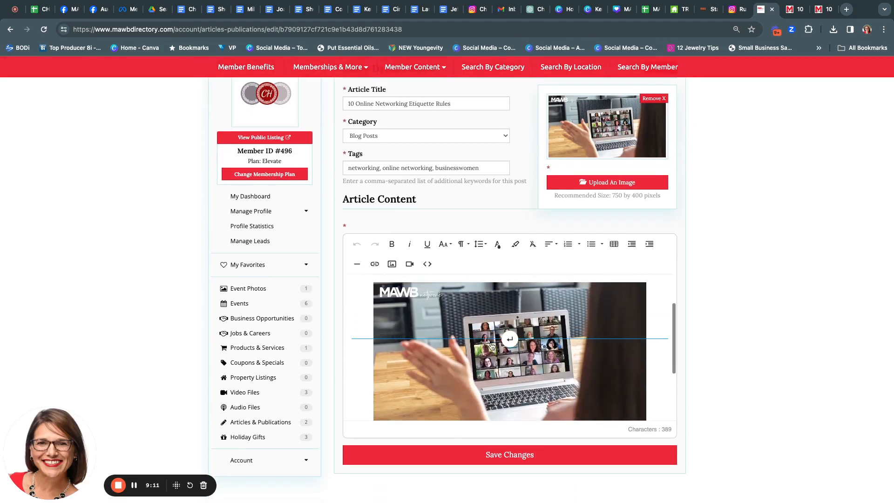
scroll(504, 403, "up", 6)
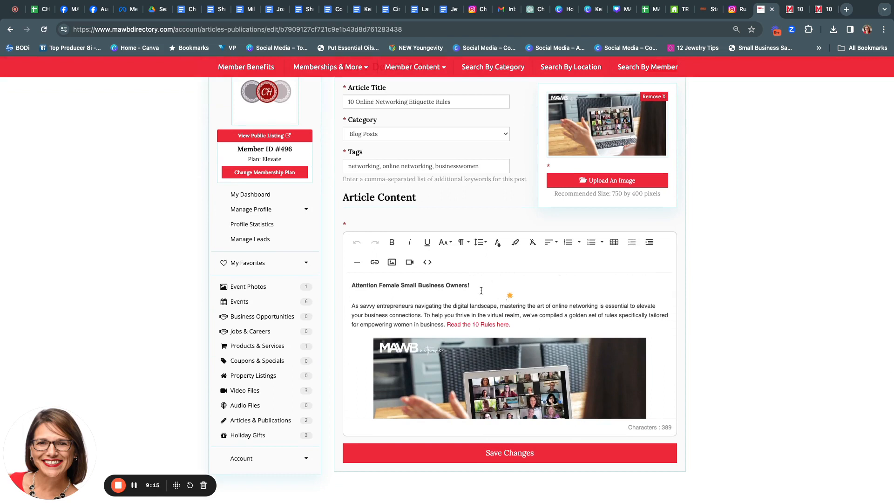
scroll(482, 292, "down", 5)
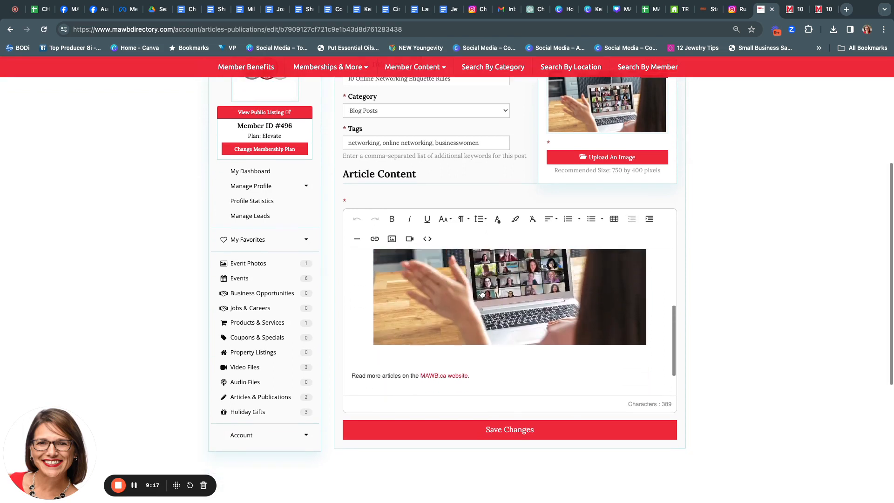
scroll(481, 294, "up", 5)
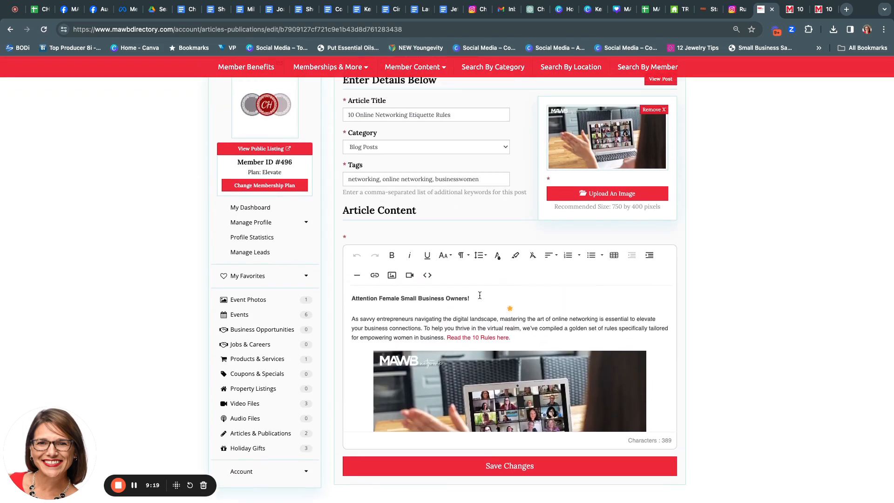
- View the published "10 Online Networking Etiquette Rules" post from its edit page and look over its images, text and tags
scroll(480, 295, "up", 3)
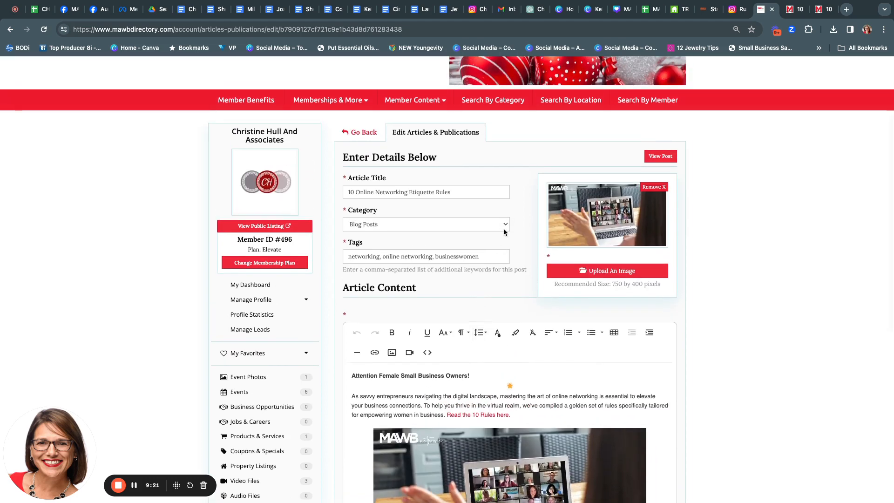
scroll(476, 374, "down", 6)
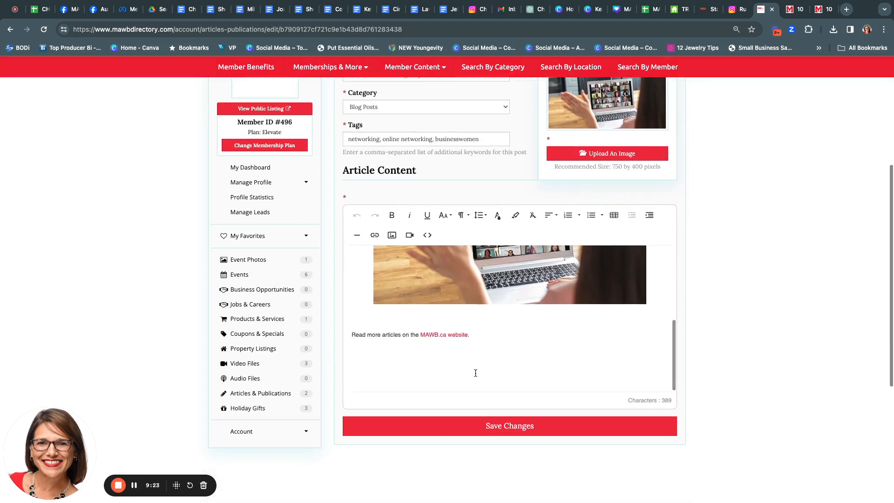
scroll(476, 373, "up", 8)
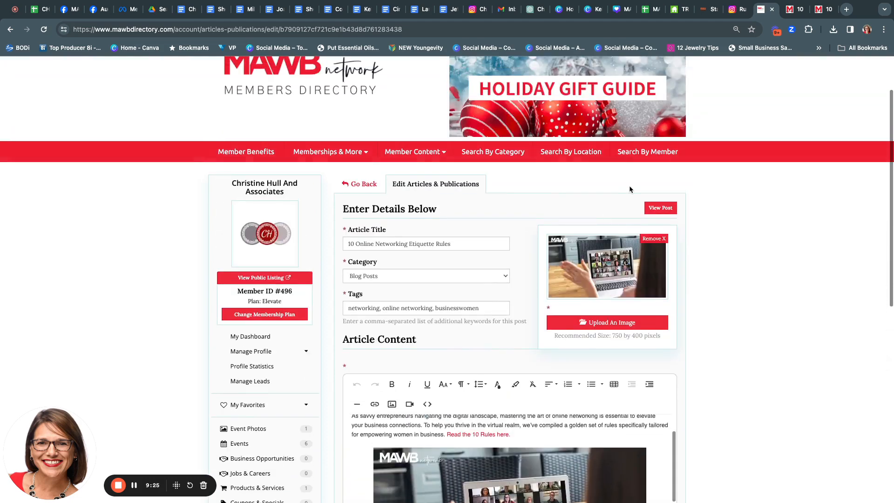
left_click(662, 209)
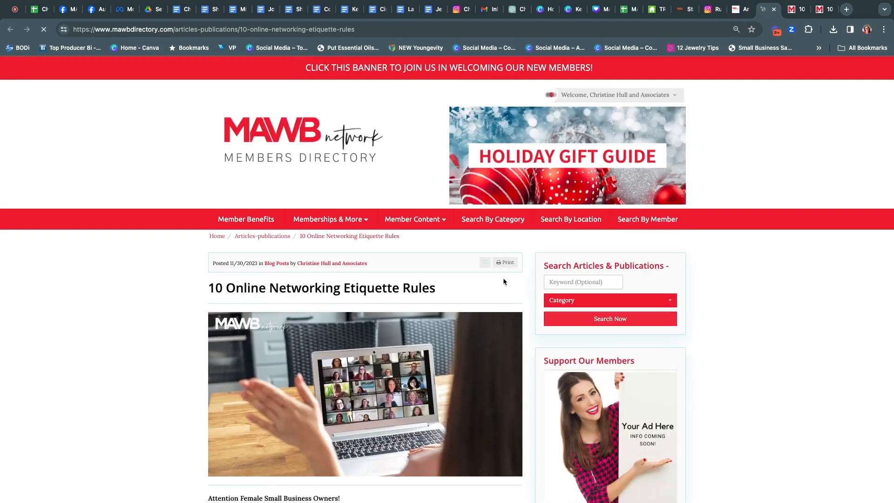
scroll(402, 357, "down", 5)
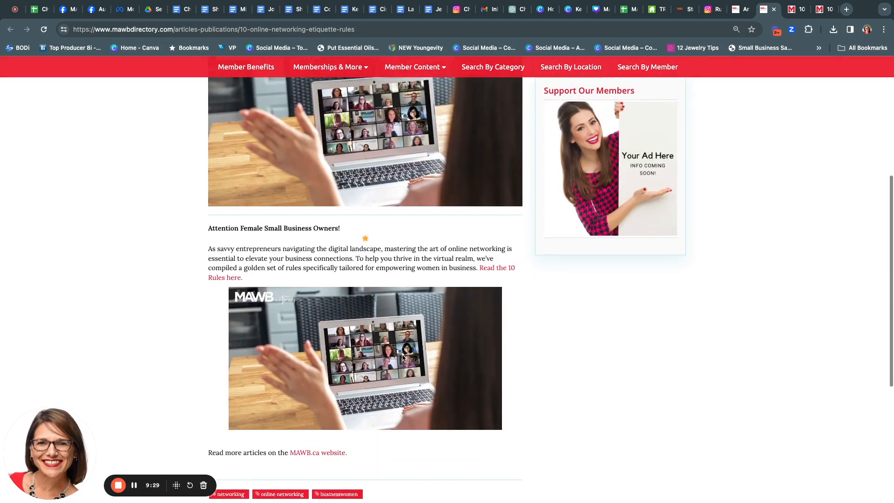
scroll(403, 357, "up", 4)
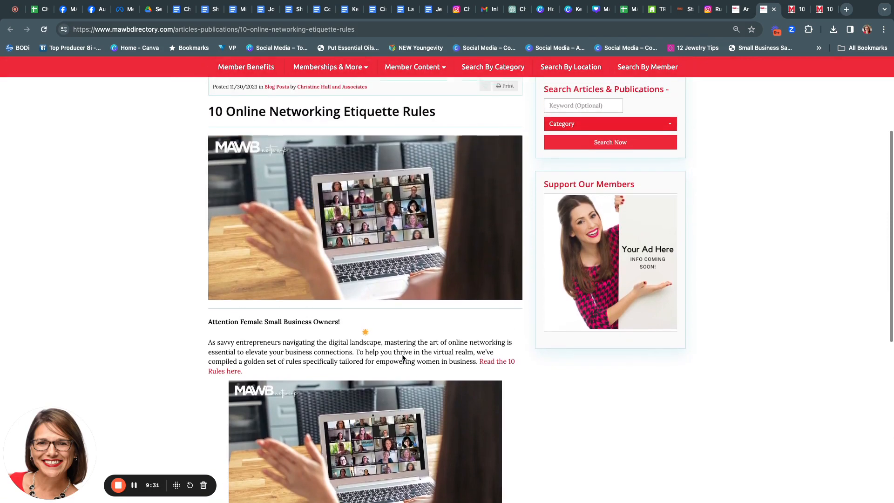